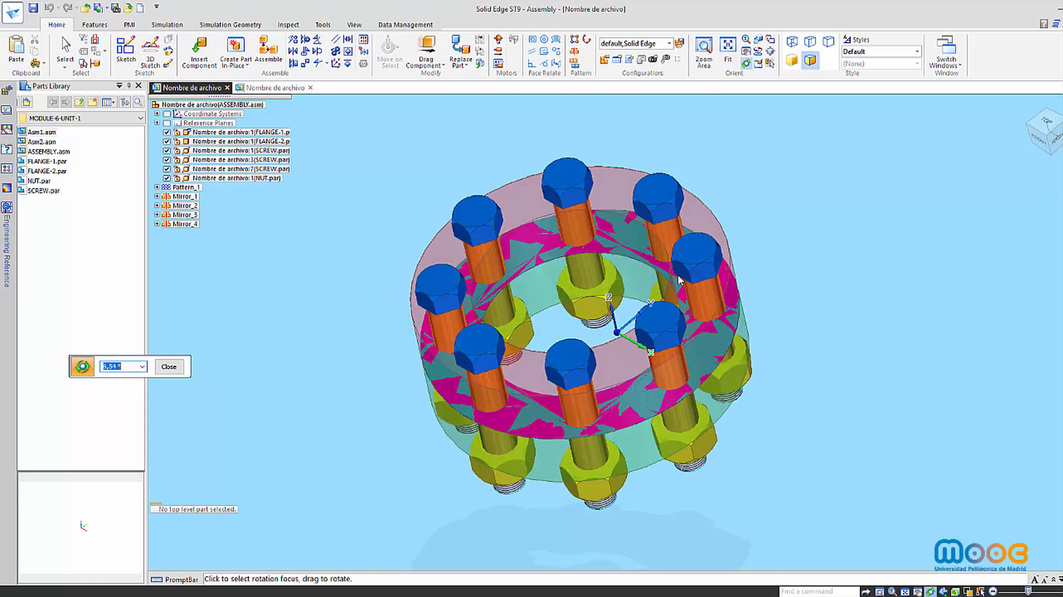
# Step: Switch to the empty assembly document and place FLANGE-1.par as its first component
pyautogui.click(947, 59)
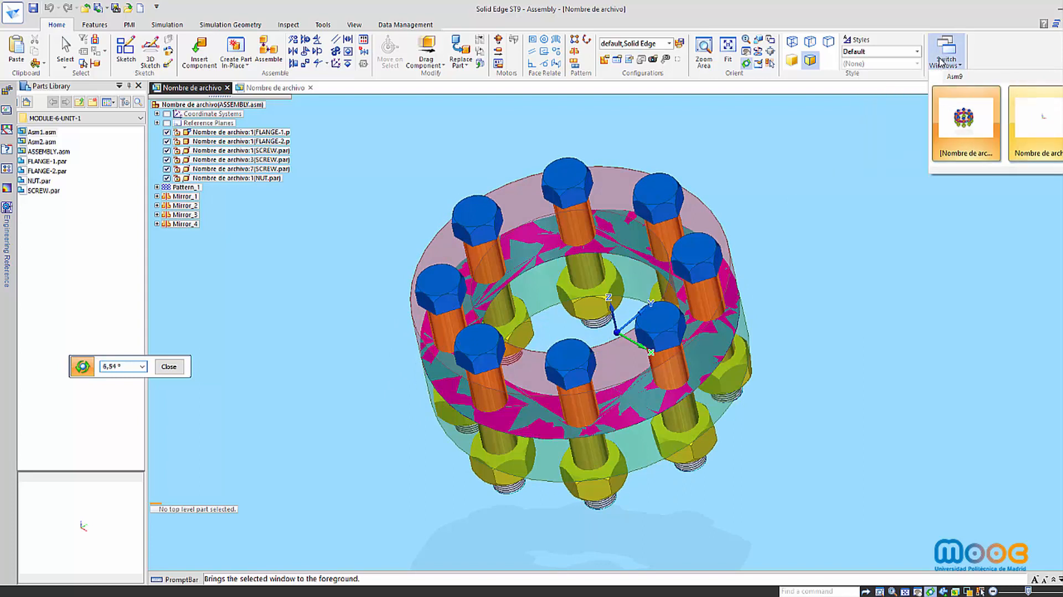
pyautogui.click(1031, 121)
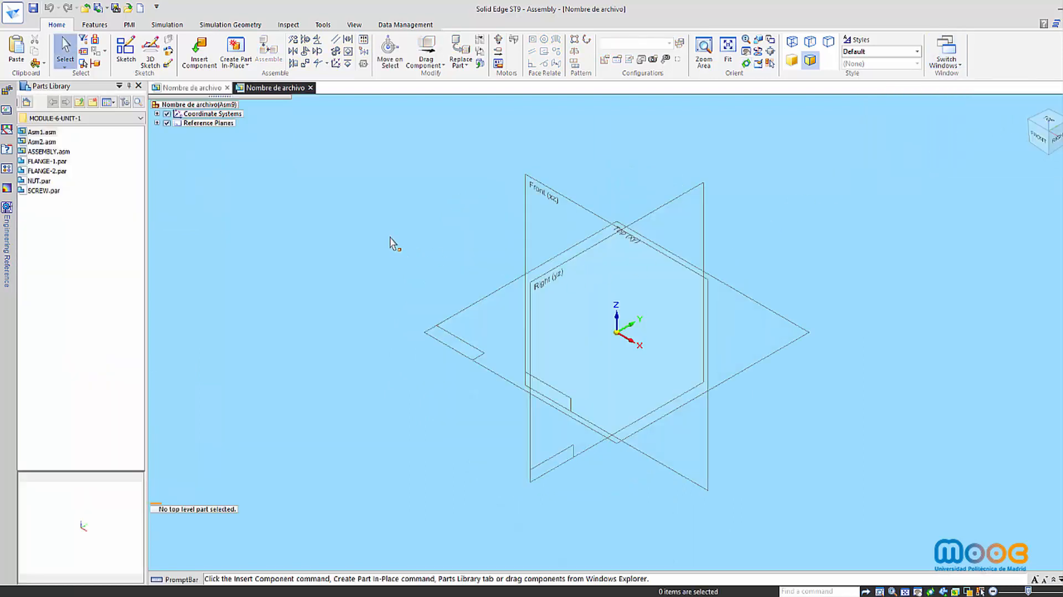
pyautogui.click(200, 51)
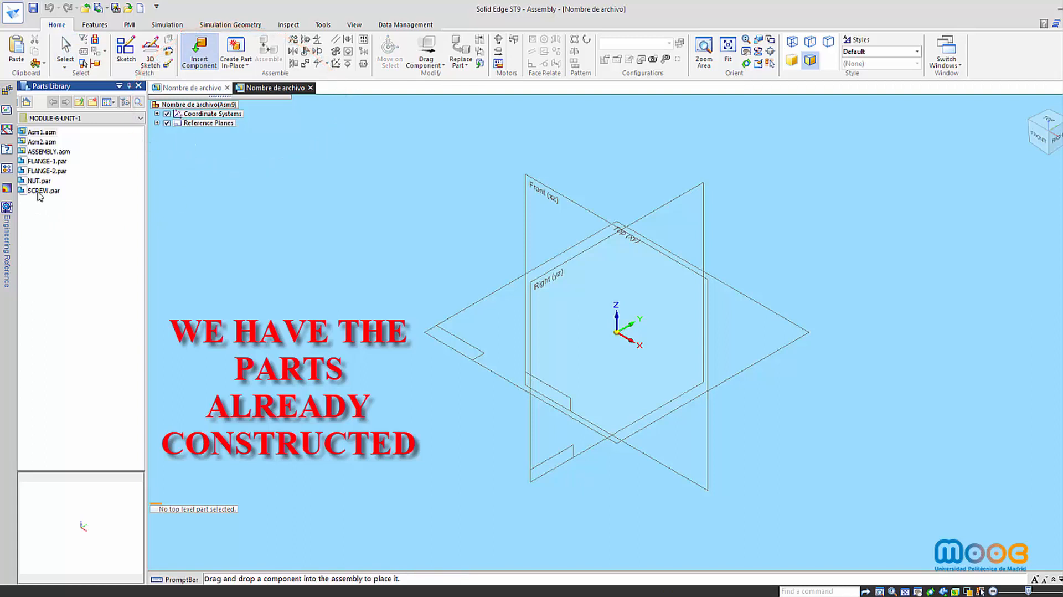
pyautogui.click(37, 162)
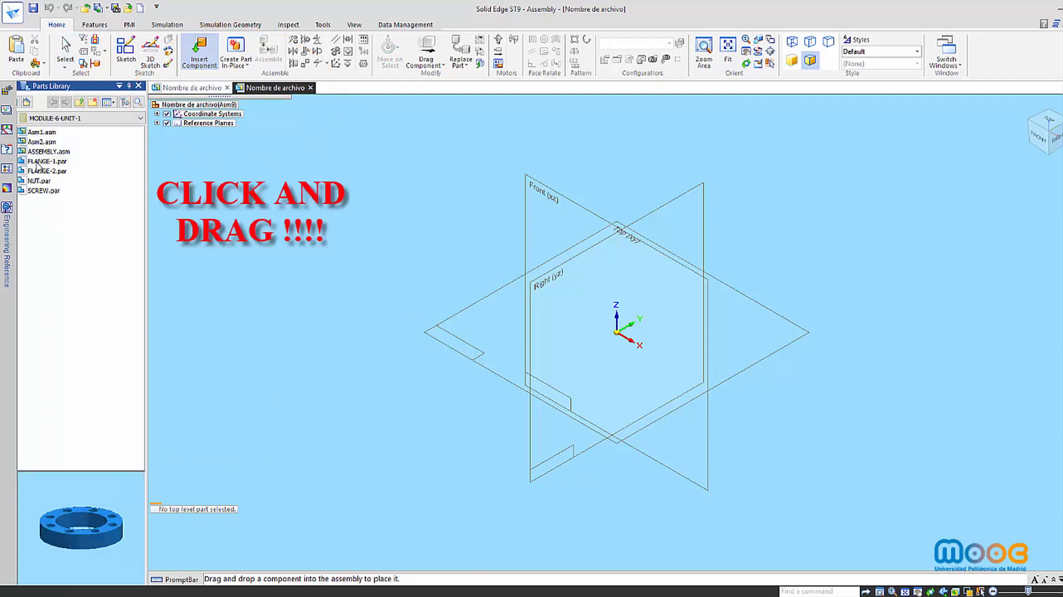
pyautogui.moveTo(38, 164); pyautogui.dragTo(480, 266)
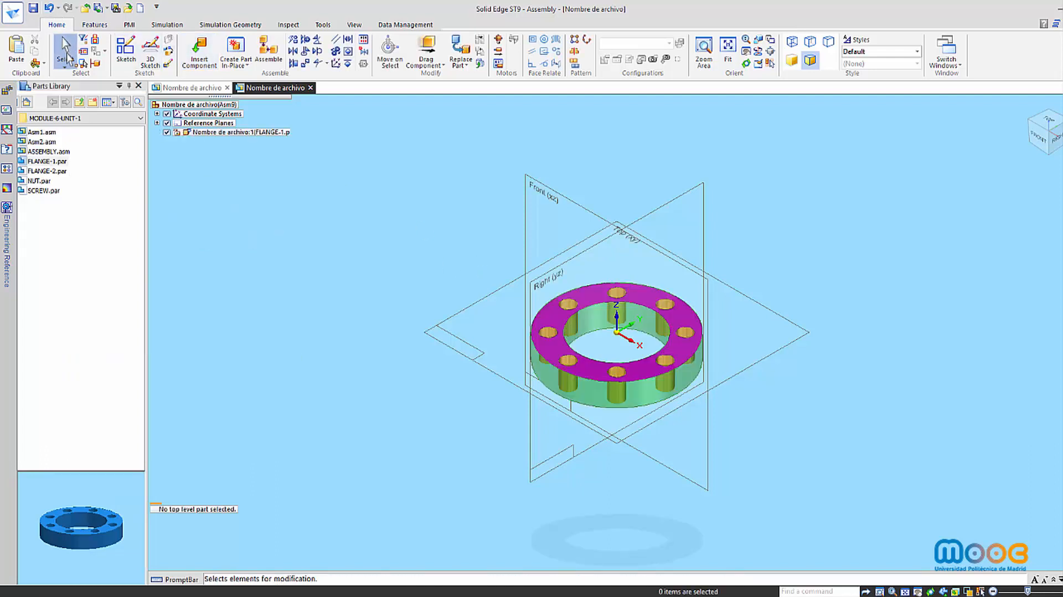
# Step: Check the relationships of the placed FLANGE-1, and place FLANGE-2.par beside it without any relationship
pyautogui.click(227, 132)
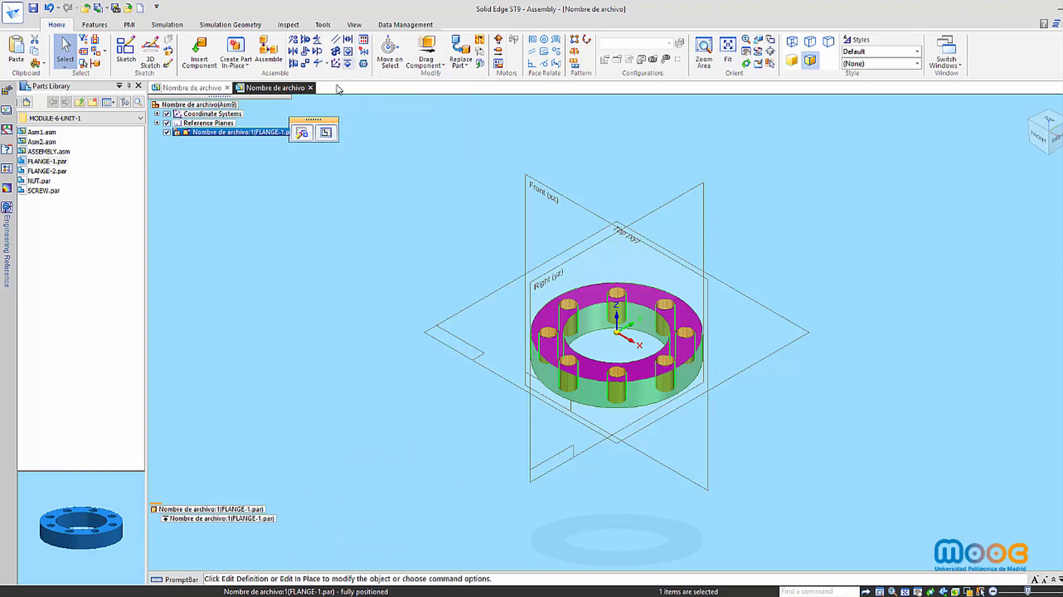
pyautogui.click(63, 42)
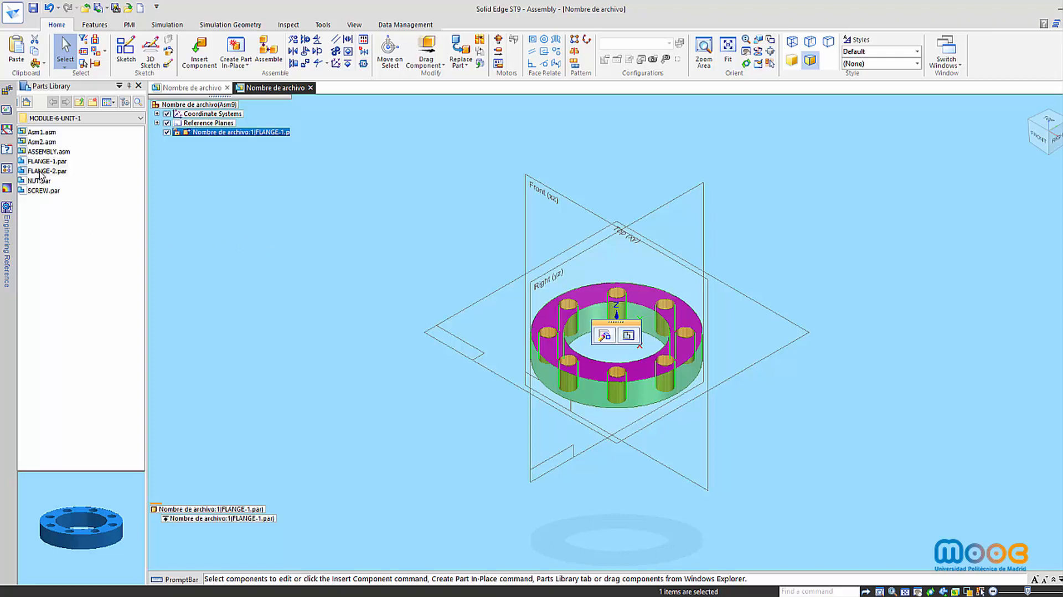
pyautogui.moveTo(40, 173); pyautogui.dragTo(384, 386)
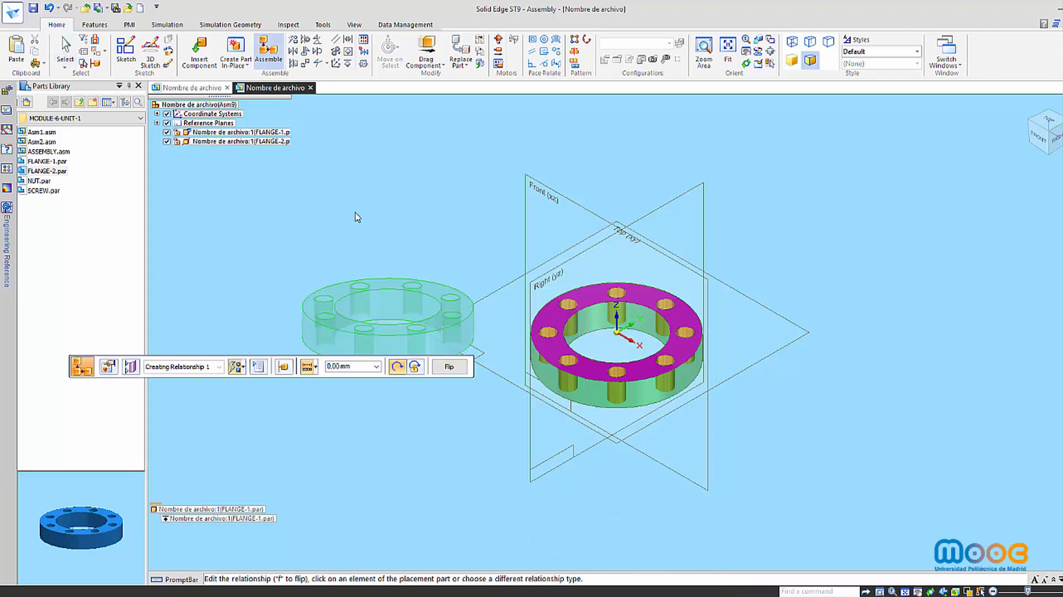
pyautogui.click(65, 49)
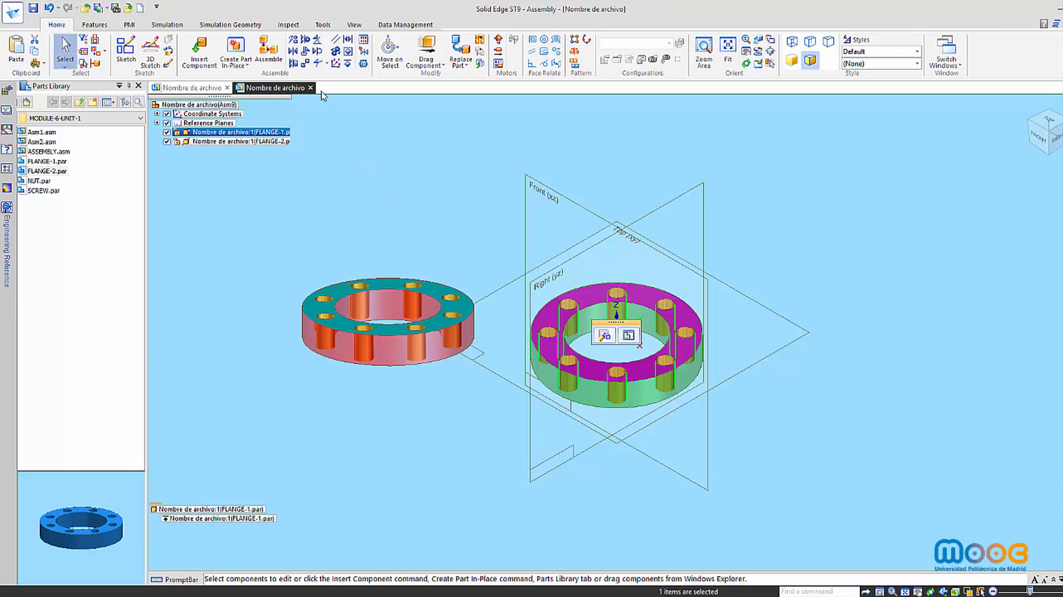
# Step: Planar-align the top face of FLANGE-2 with the top face of FLANGE-1 at a 0.00 mm offset
pyautogui.click(294, 63)
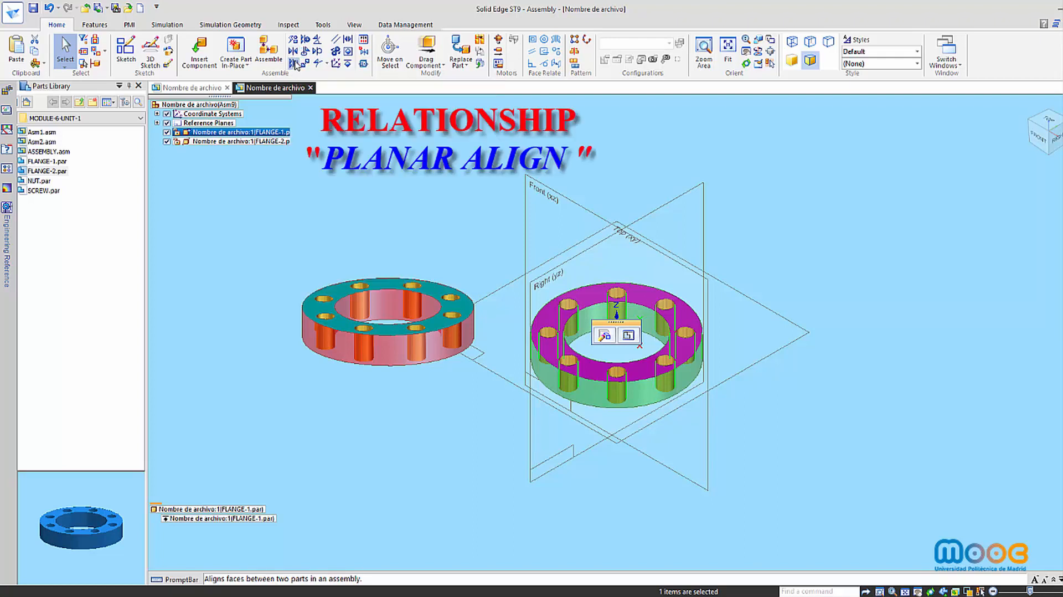
pyautogui.click(353, 287)
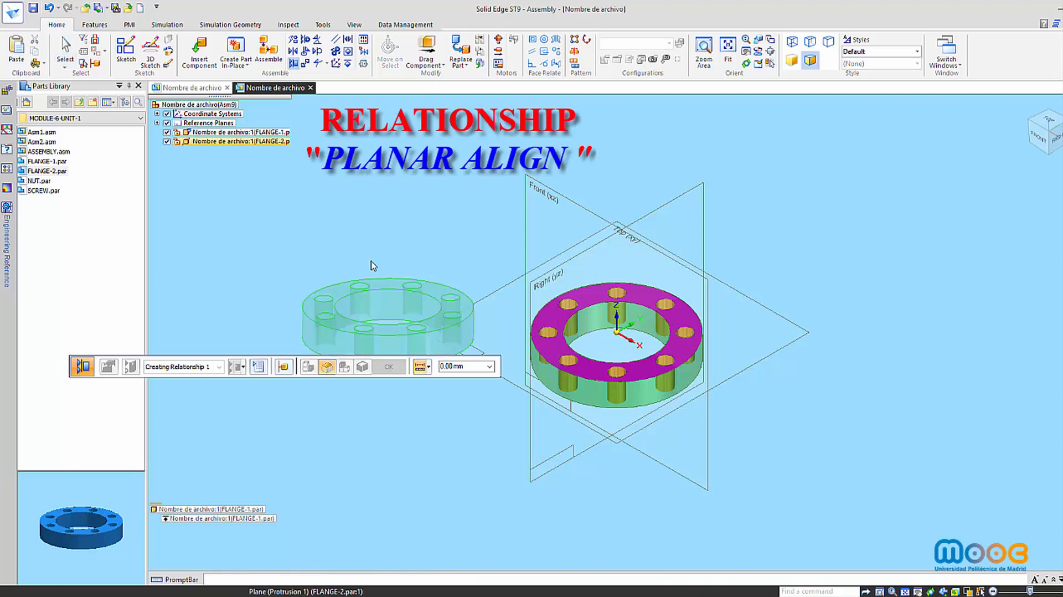
pyautogui.rightClick(565, 317)
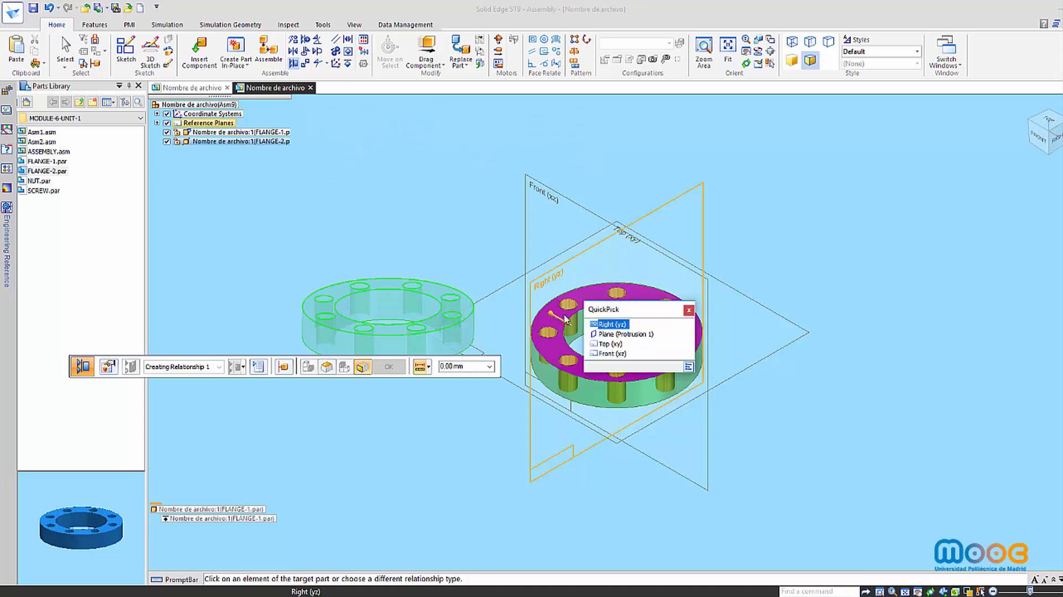
pyautogui.click(619, 334)
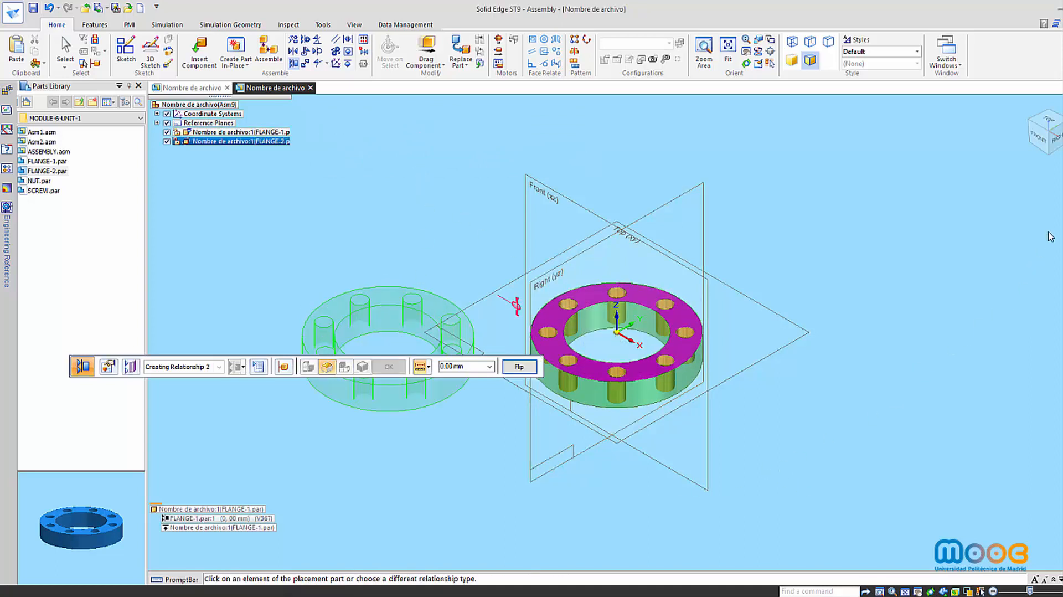
# Step: Flip the flanges' planar align relationship in the front view to try it as a mate, and flip it back
pyautogui.click(1046, 143)
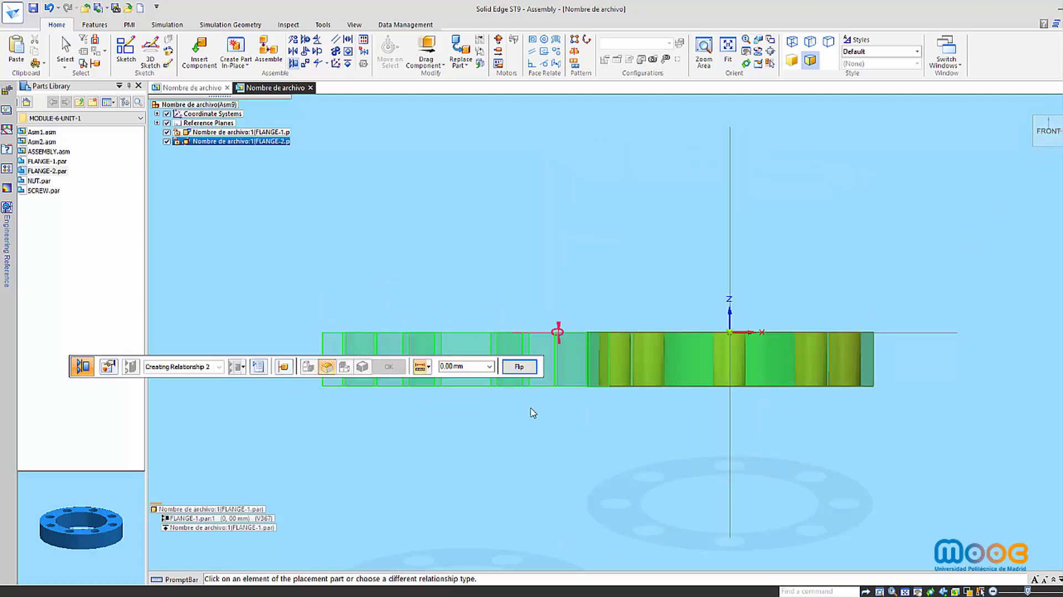
pyautogui.click(519, 366)
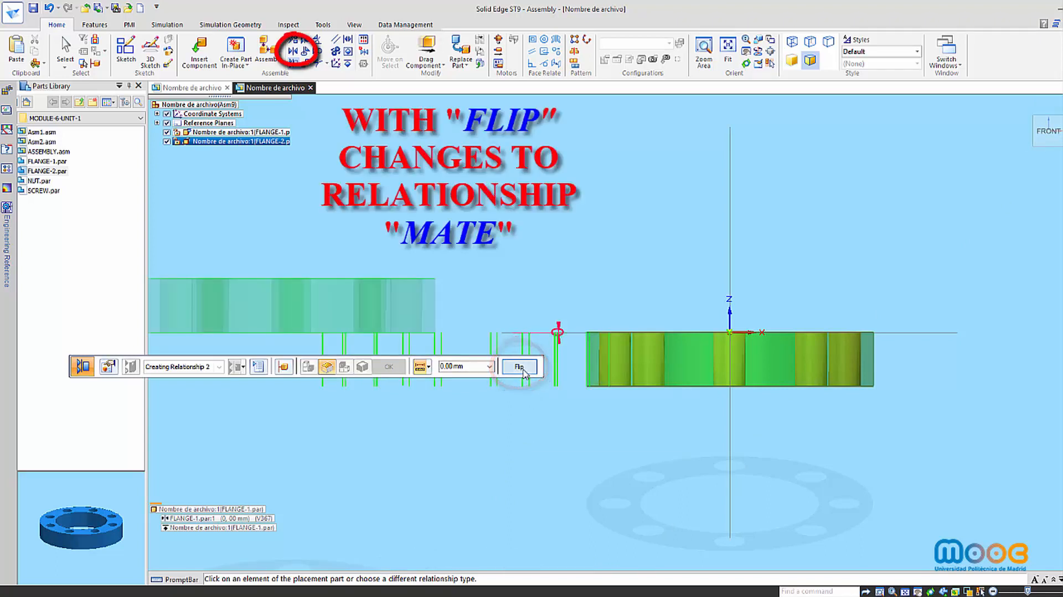
pyautogui.click(519, 366)
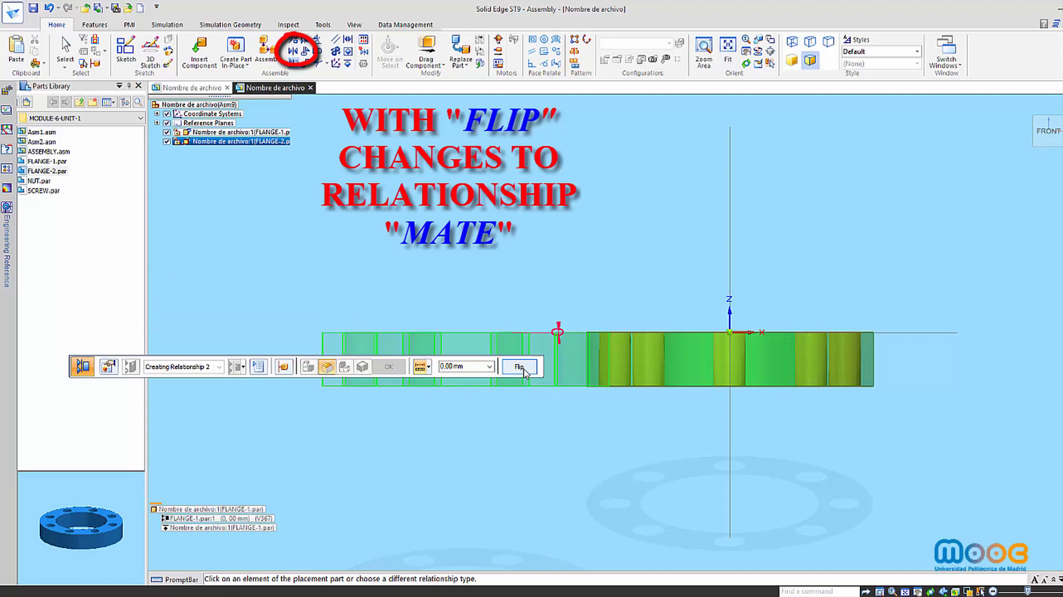
pyautogui.hotkey('ctrl', 'i')
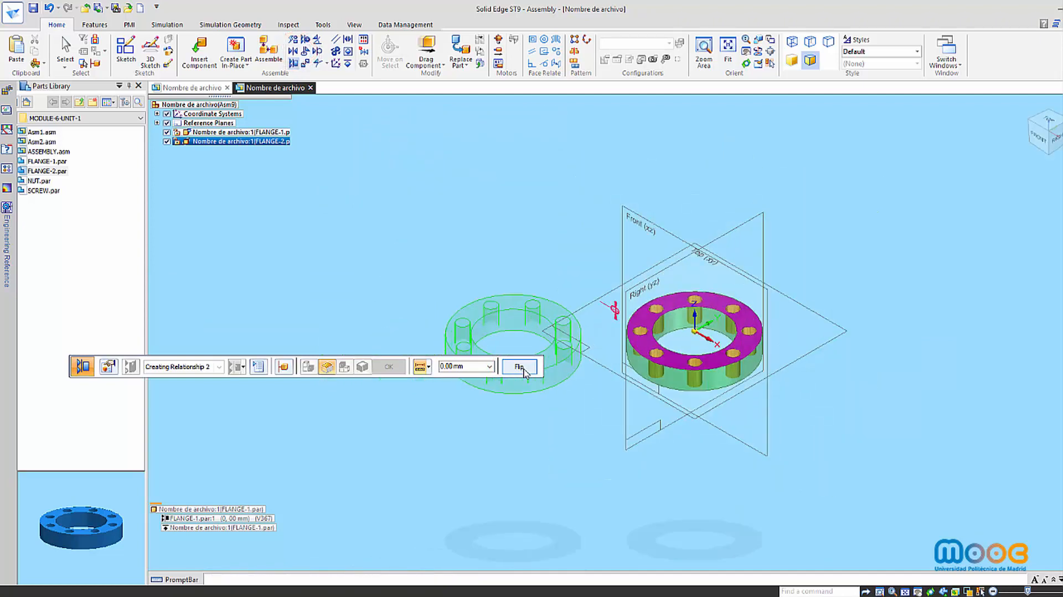
pyautogui.click(65, 49)
# Step: Review the relationships of both flanges and delete FLANGE-2's planar align relationship to FLANGE-1
pyautogui.click(232, 132)
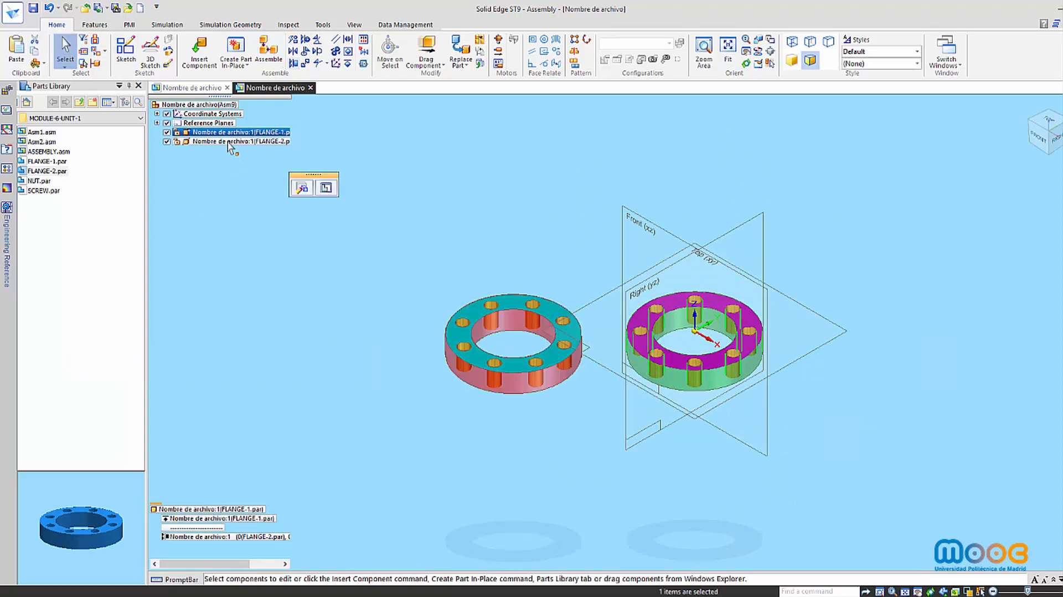
pyautogui.click(226, 141)
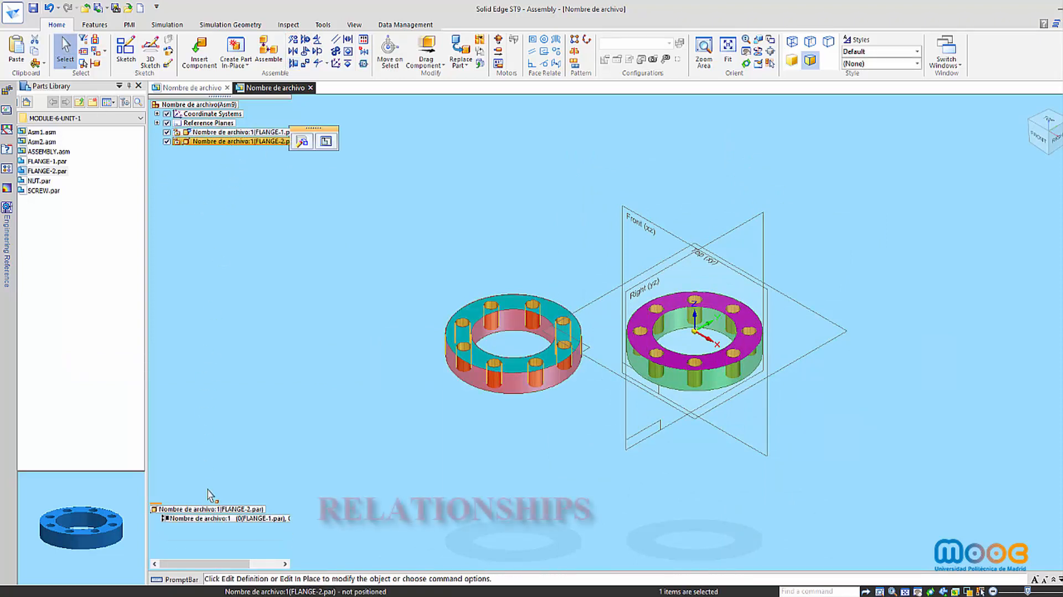
pyautogui.rightClick(208, 521)
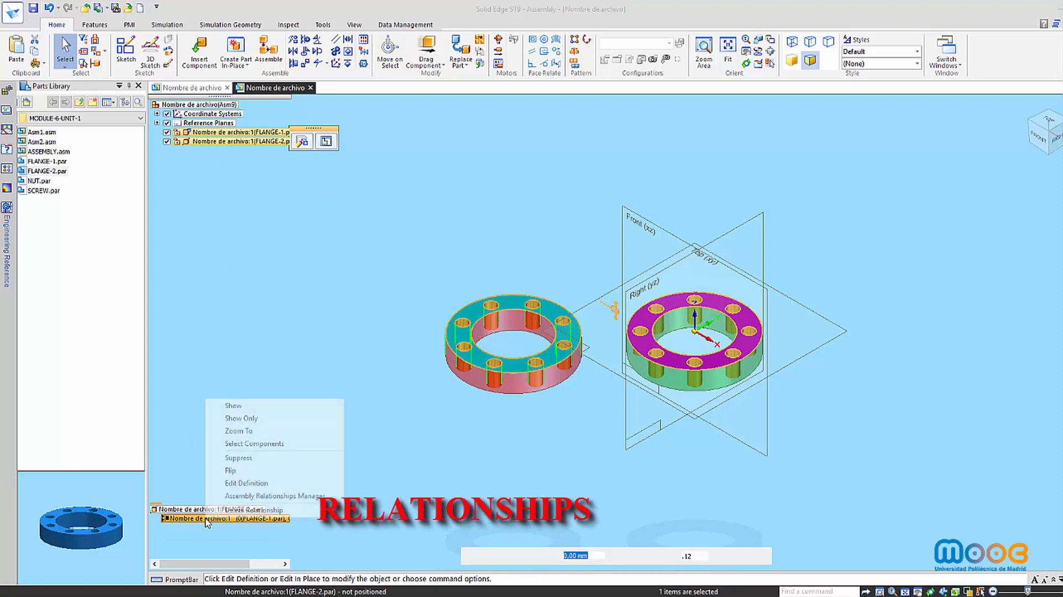
pyautogui.click(247, 510)
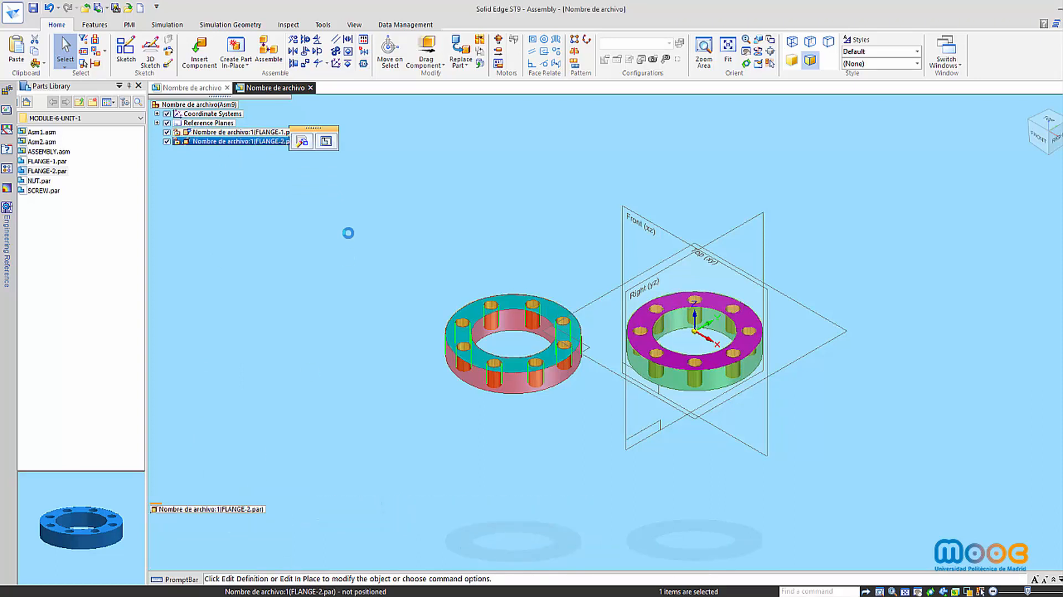
# Step: Mate the top face of FLANGE-2 against the top face of FLANGE-1 with a 0.00 mm offset
pyautogui.click(293, 51)
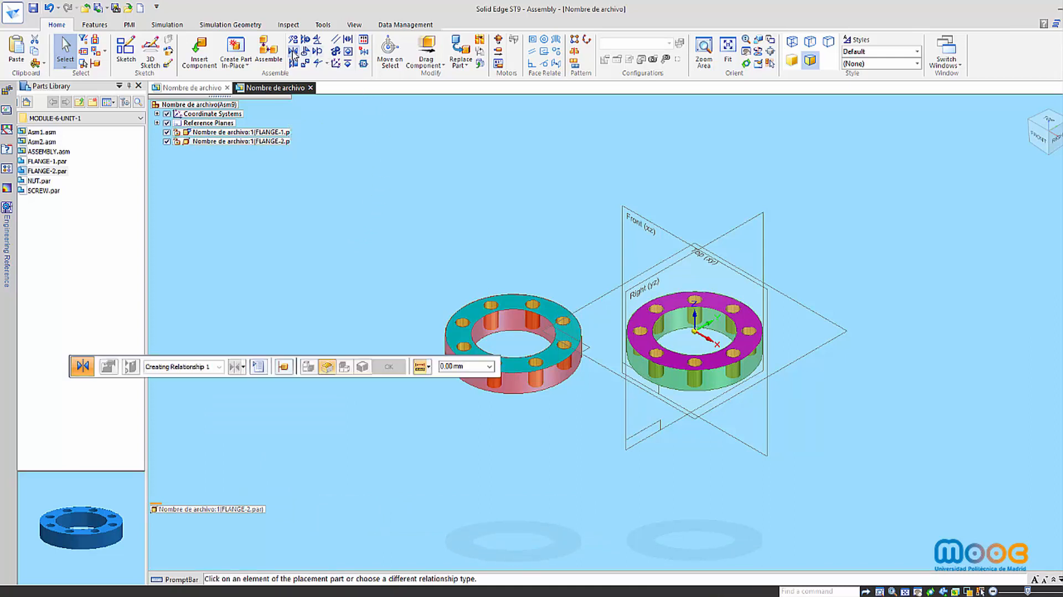
pyautogui.click(470, 320)
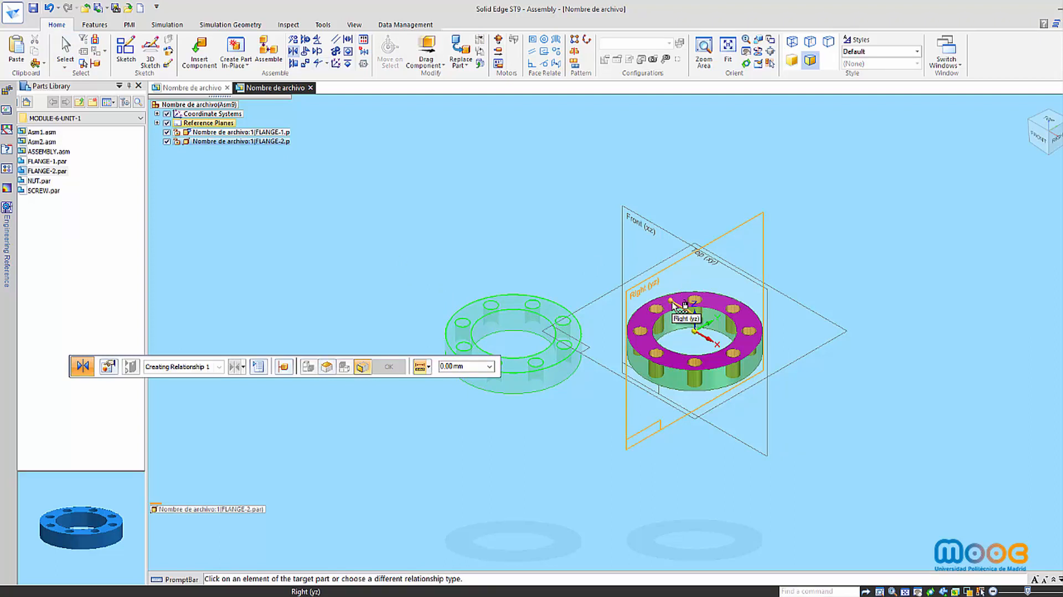
pyautogui.rightClick(673, 305)
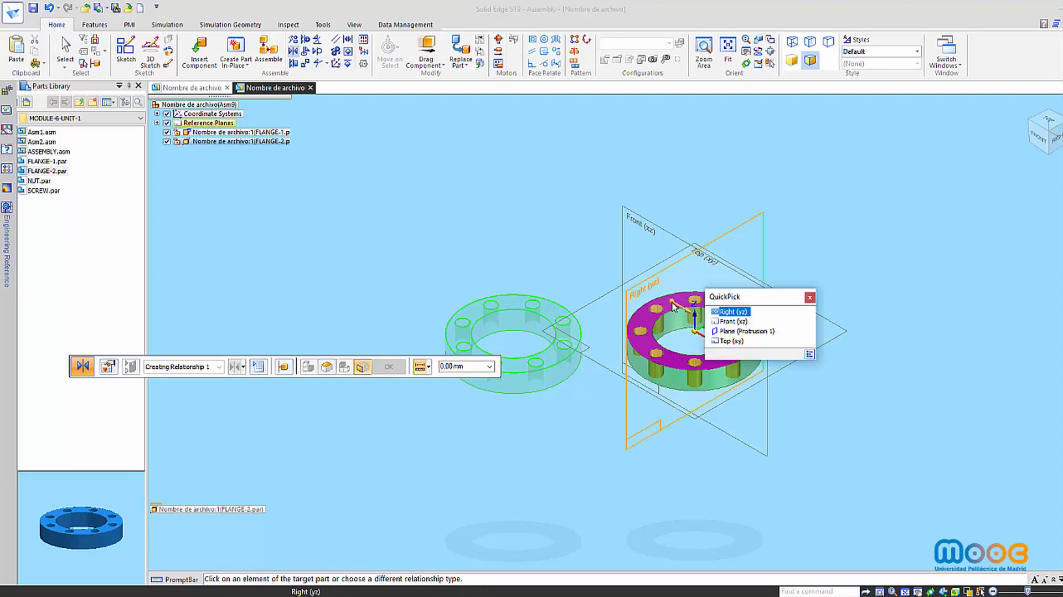
pyautogui.click(739, 331)
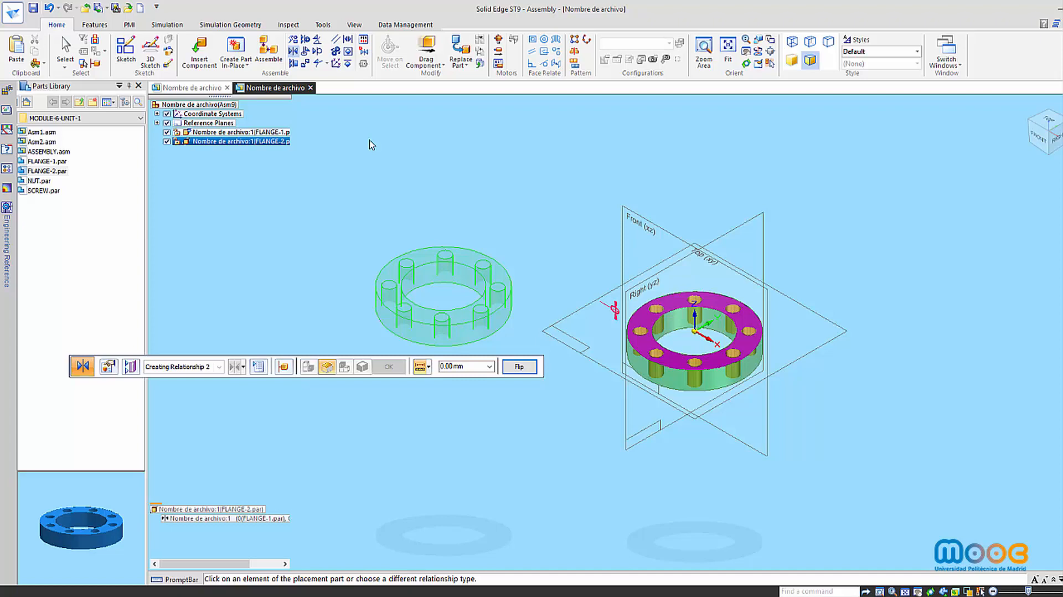
pyautogui.click(1039, 137)
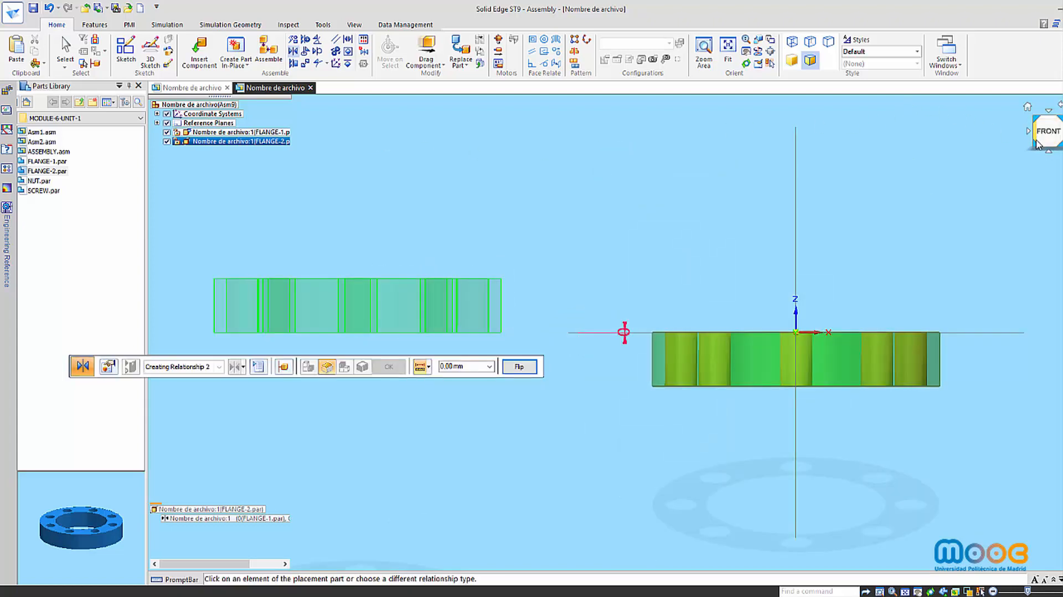
pyautogui.hotkey('ctrl', 'i')
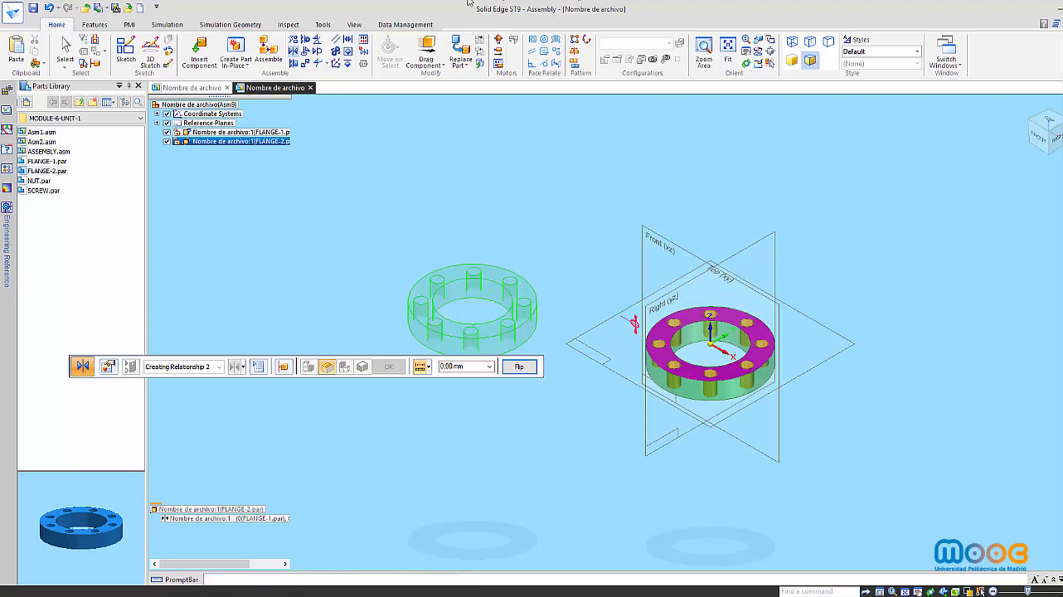
pyautogui.click(65, 49)
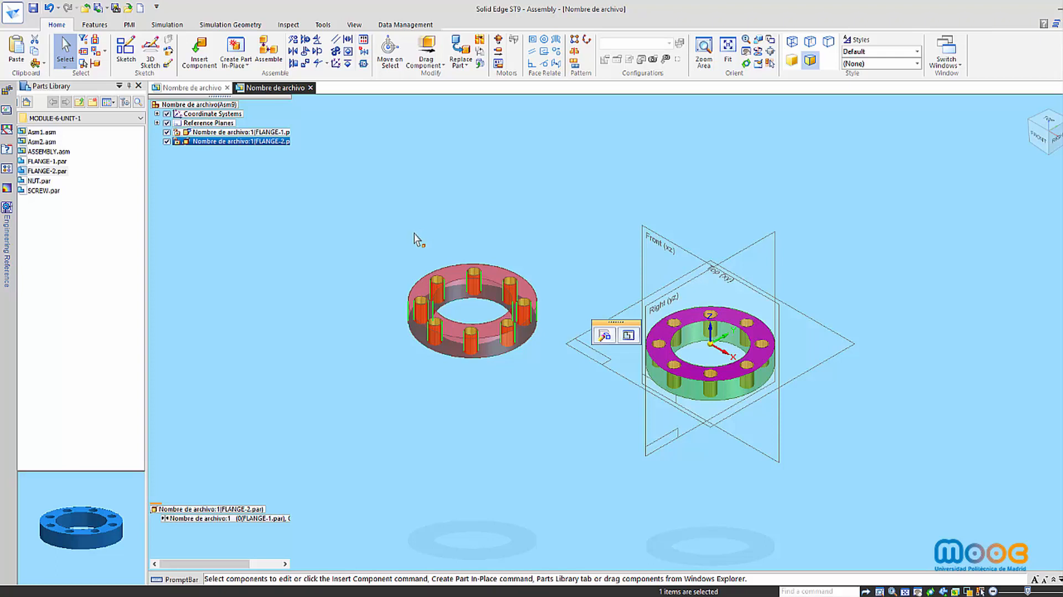
# Step: Axially align the central axis of FLANGE-2 with that of FLANGE-1, leaving rotation unlocked
pyautogui.click(305, 40)
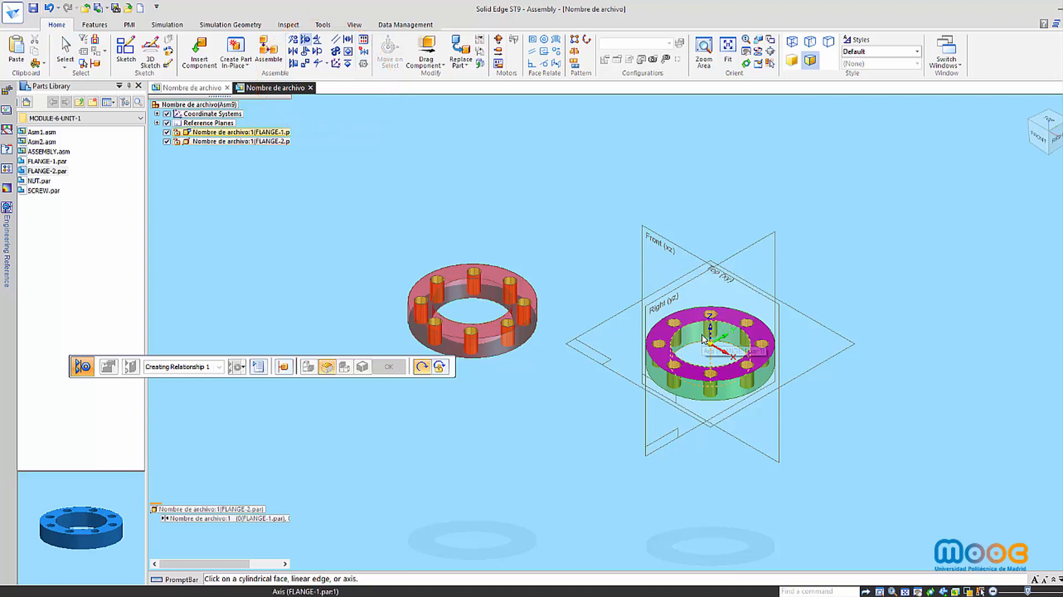
pyautogui.click(702, 334)
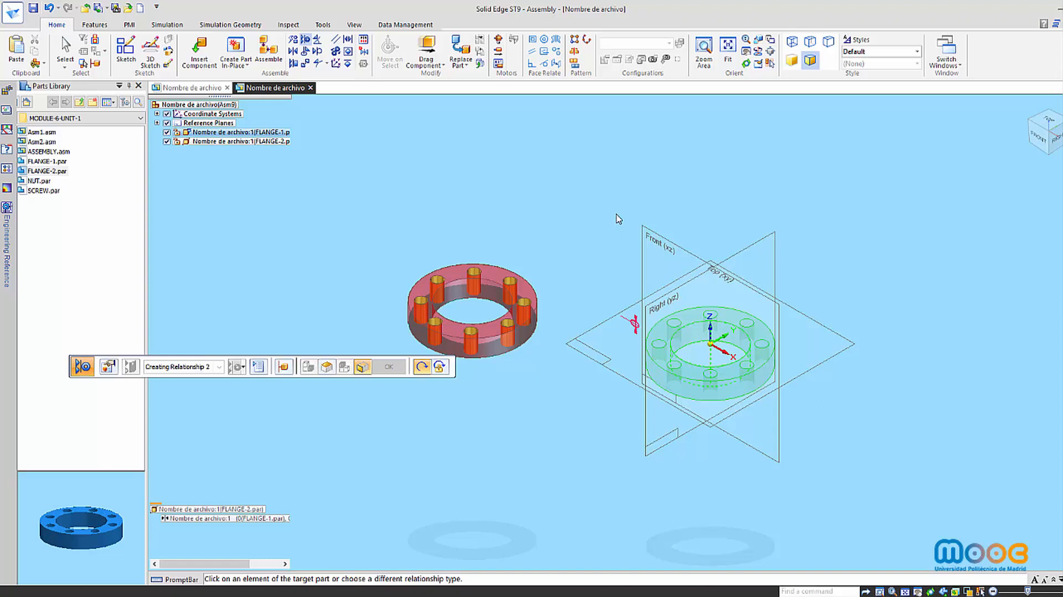
pyautogui.click(316, 40)
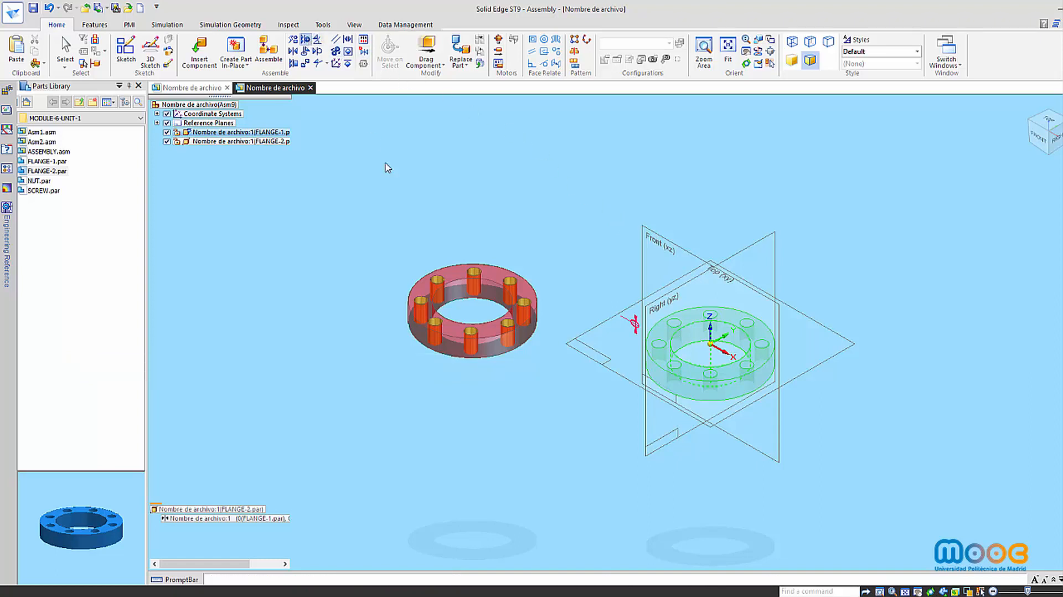
pyautogui.click(463, 288)
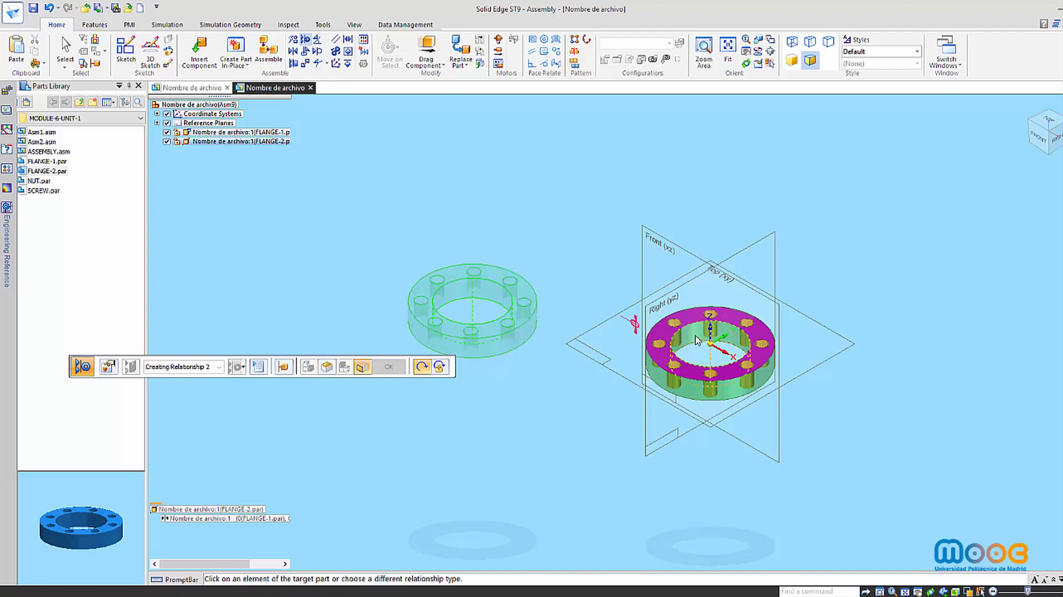
pyautogui.click(695, 336)
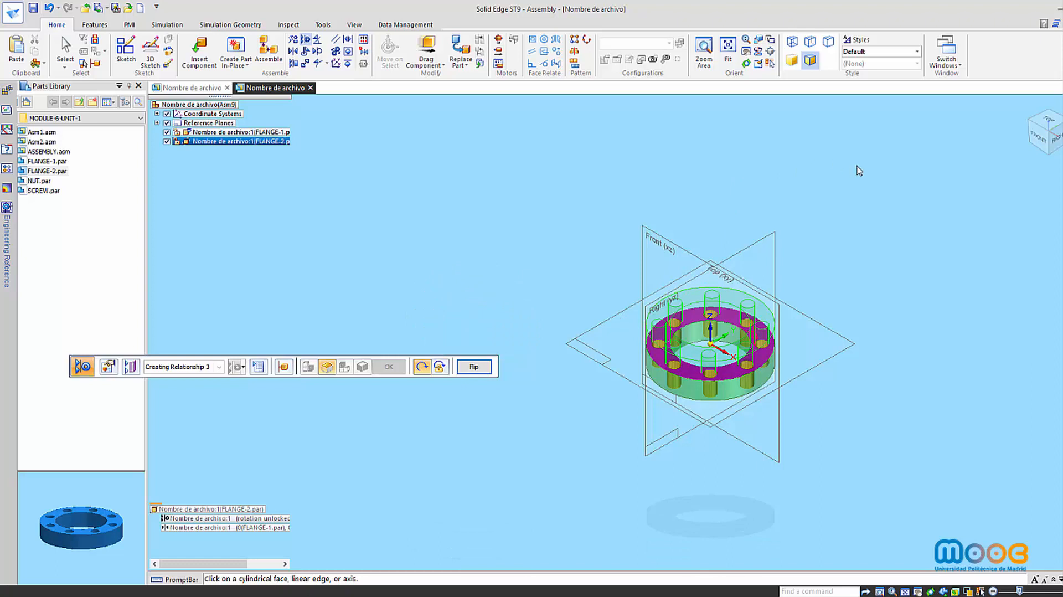
pyautogui.click(64, 49)
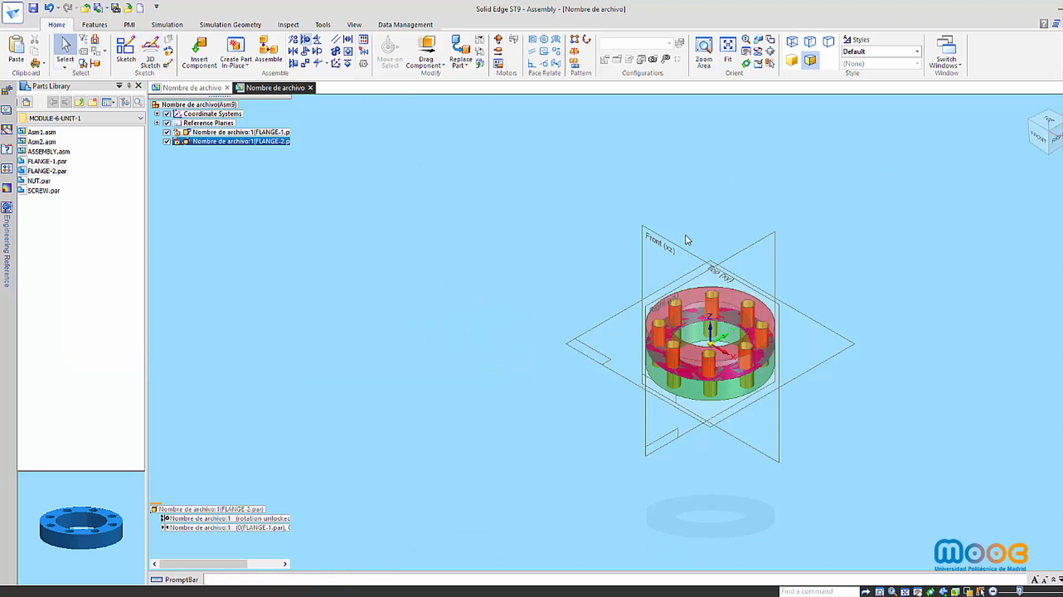
# Step: Axially align one bolt hole of FLANGE-1 with the corresponding bolt hole of FLANGE-2, and check the hole alignment from the top
pyautogui.click(1048, 119)
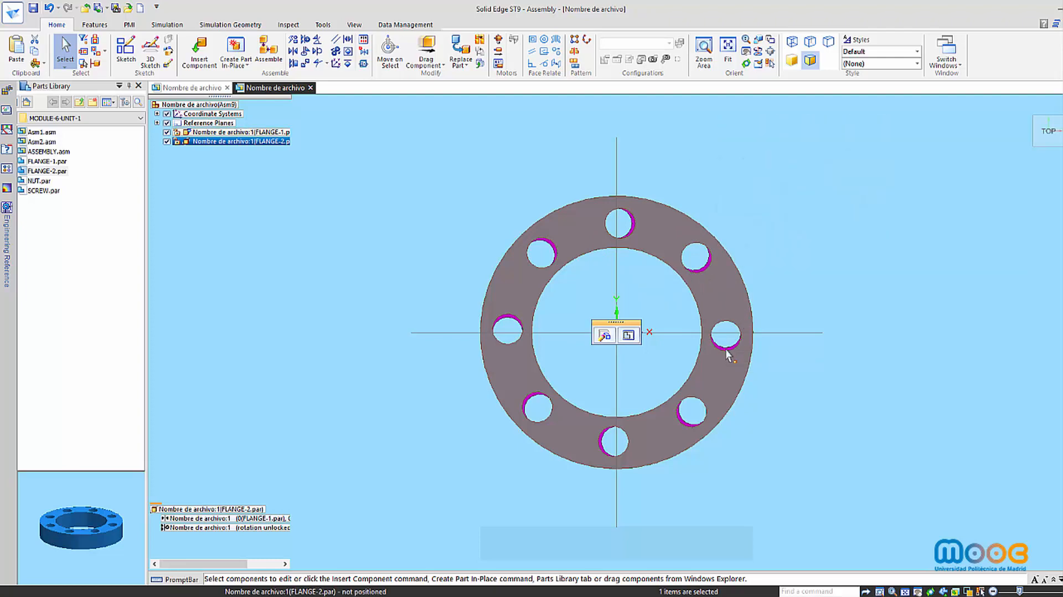
pyautogui.hotkey('ctrl', 'i')
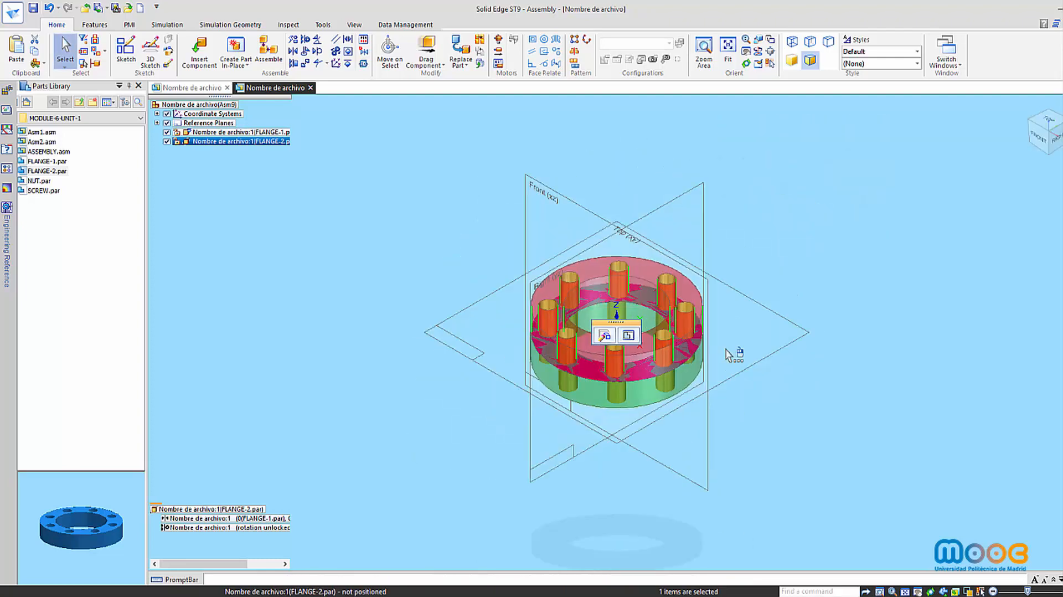
pyautogui.click(306, 42)
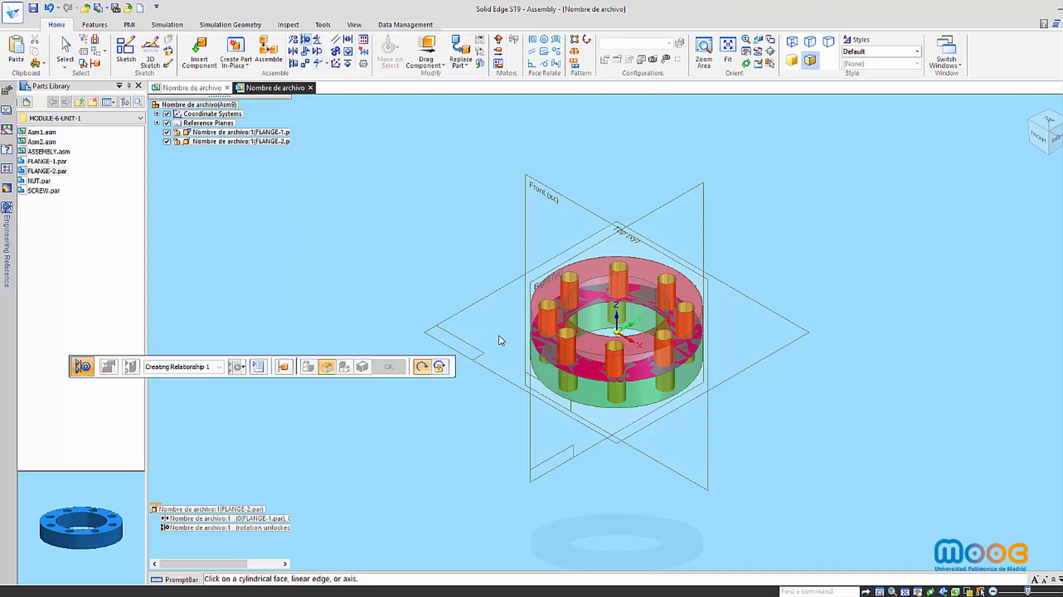
pyautogui.rightClick(567, 394)
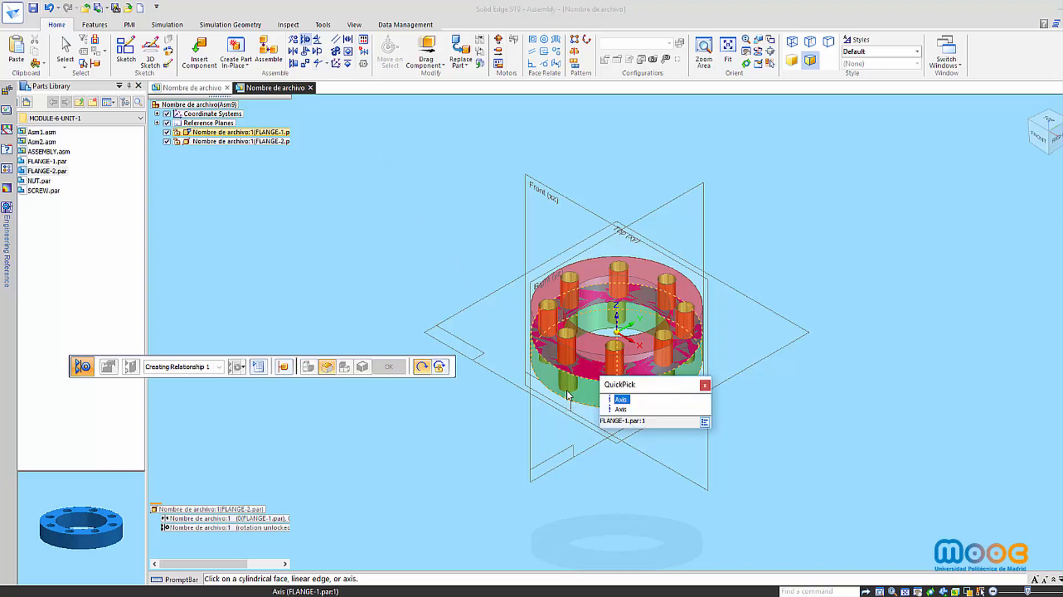
pyautogui.click(627, 410)
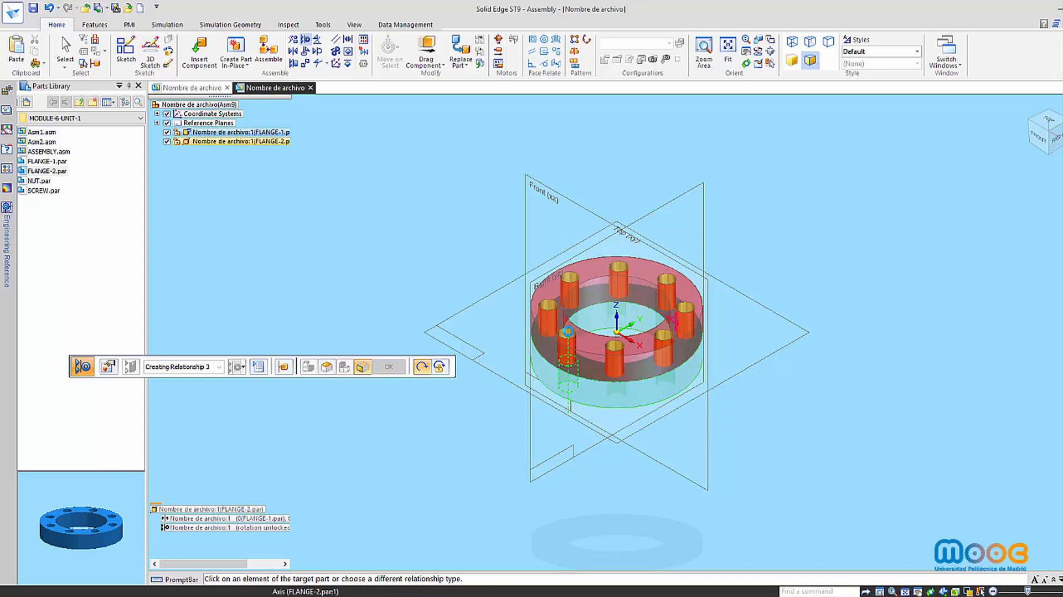
pyautogui.click(568, 335)
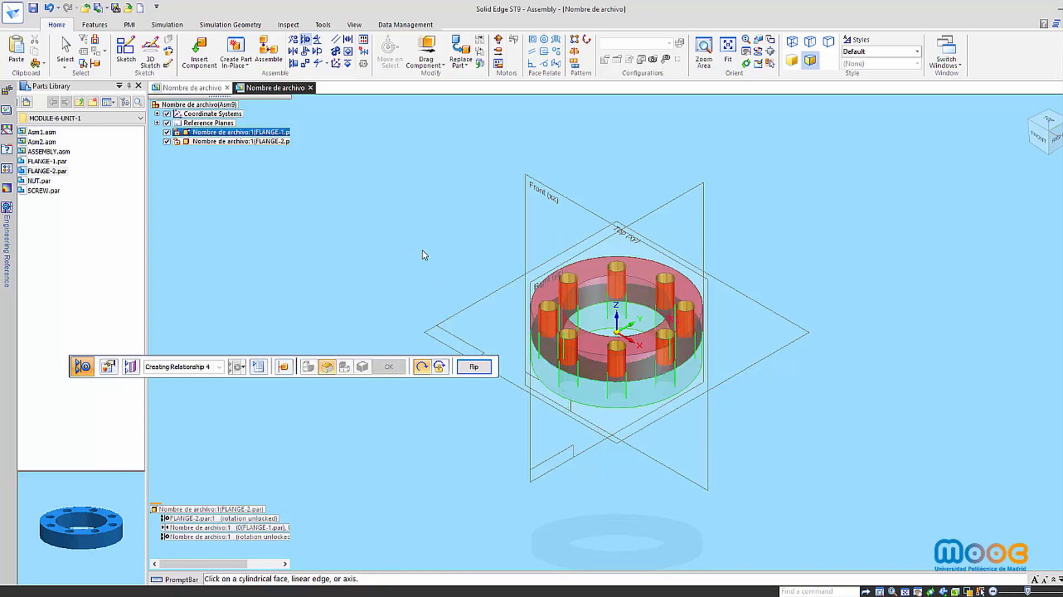
pyautogui.click(1048, 124)
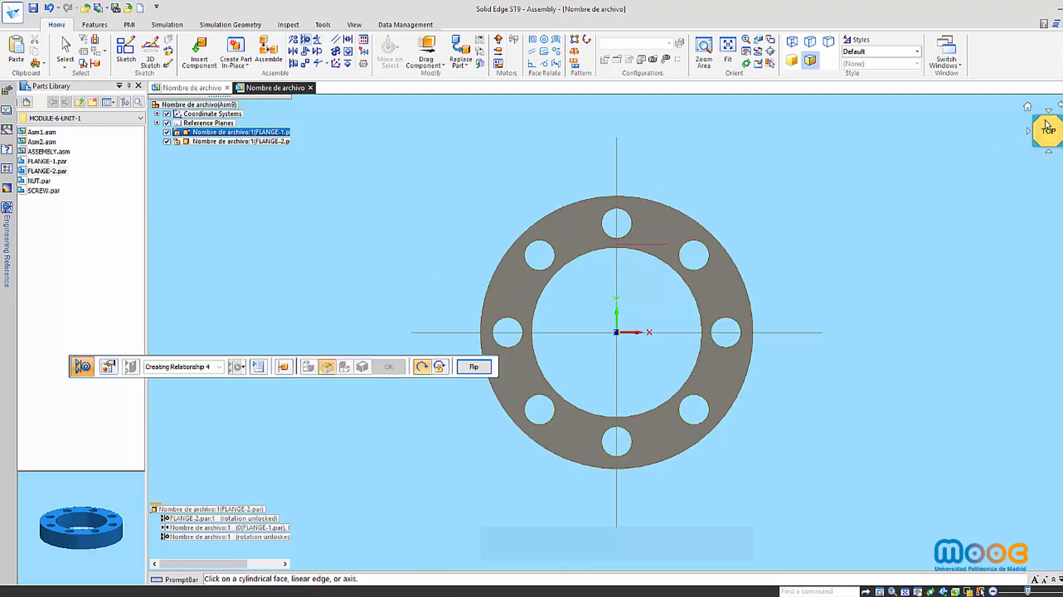
pyautogui.click(1047, 125)
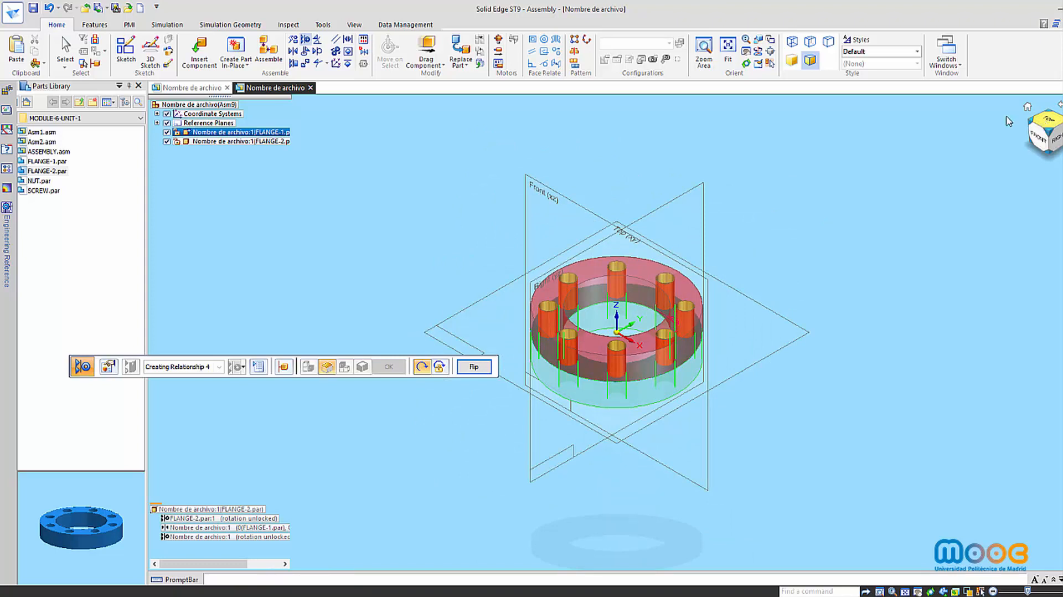
pyautogui.click(66, 46)
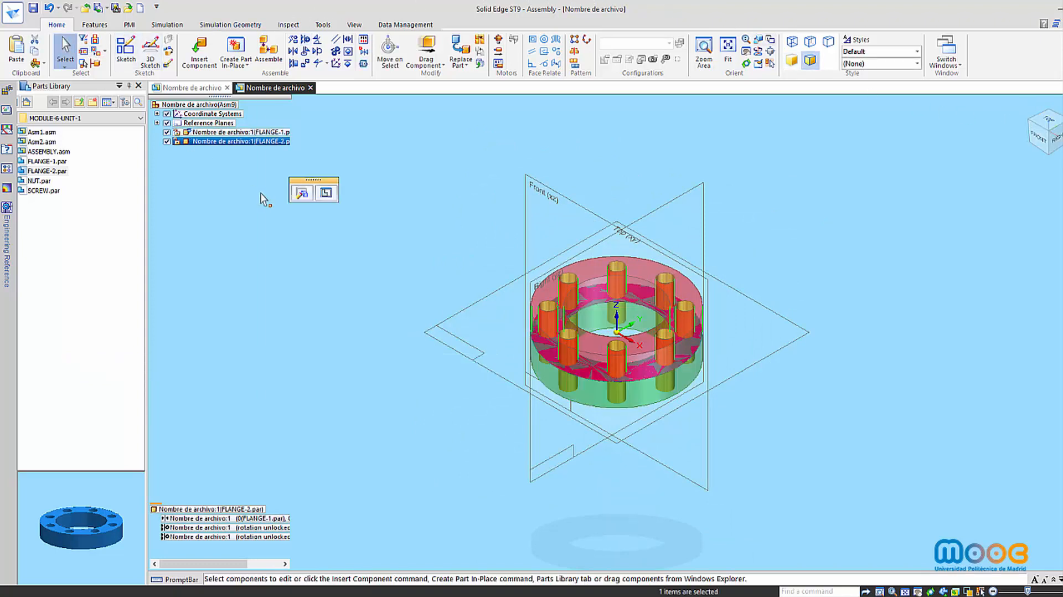
# Step: Place SCREW.par in the assembly beside the flanges without applying any relationship
pyautogui.click(41, 191)
pyautogui.moveTo(106, 217); pyautogui.dragTo(383, 280)
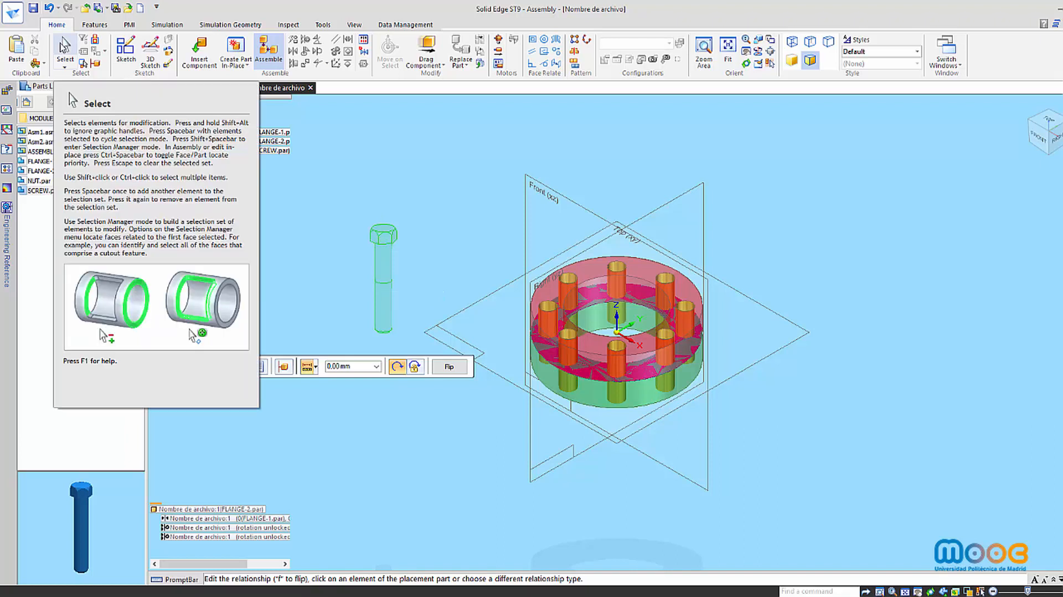
pyautogui.click(65, 47)
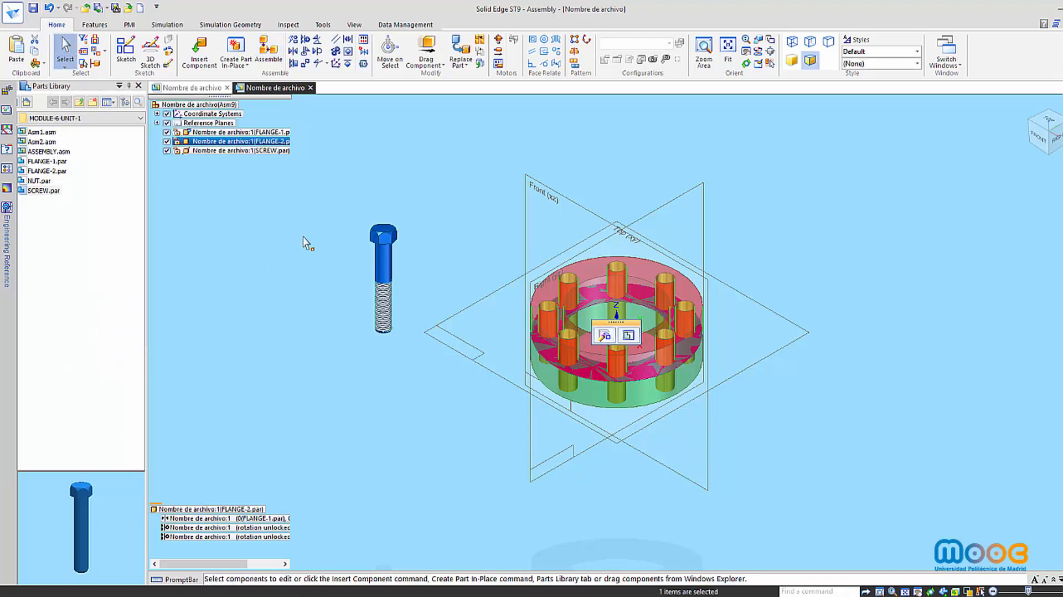
# Step: Try an Insert relationship seating the screw in a FLANGE-2 bolt hole, with its head's underside on the flange's outer face at 0.00 mm
pyautogui.click(306, 51)
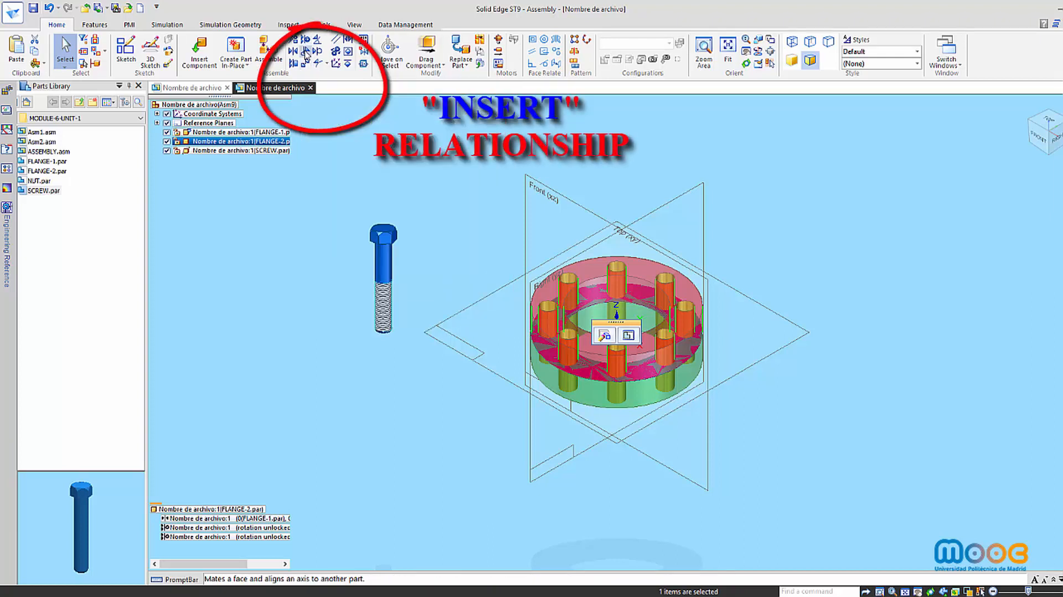
pyautogui.click(384, 275)
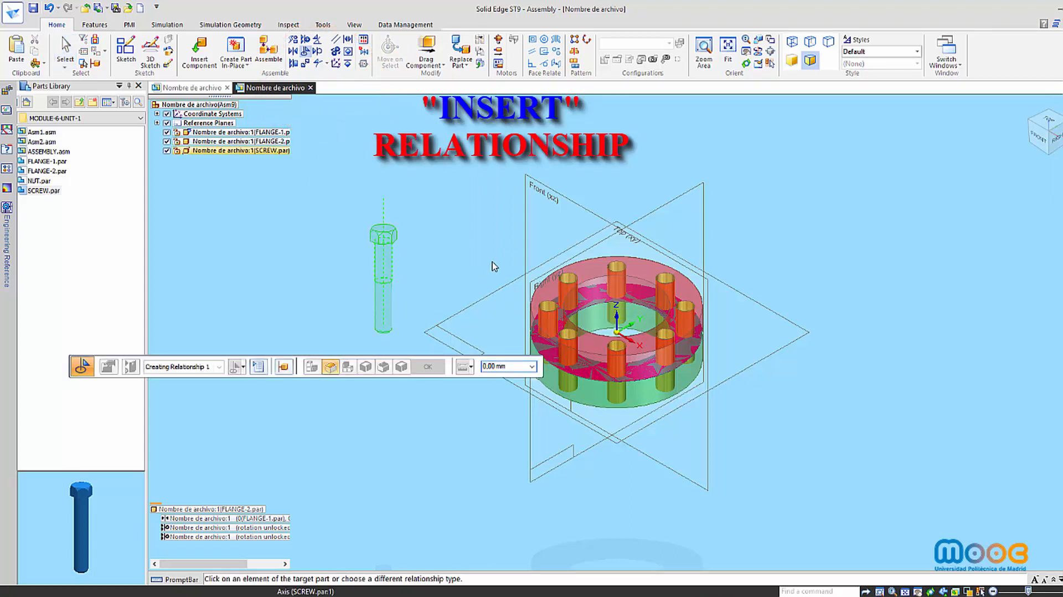
pyautogui.click(573, 284)
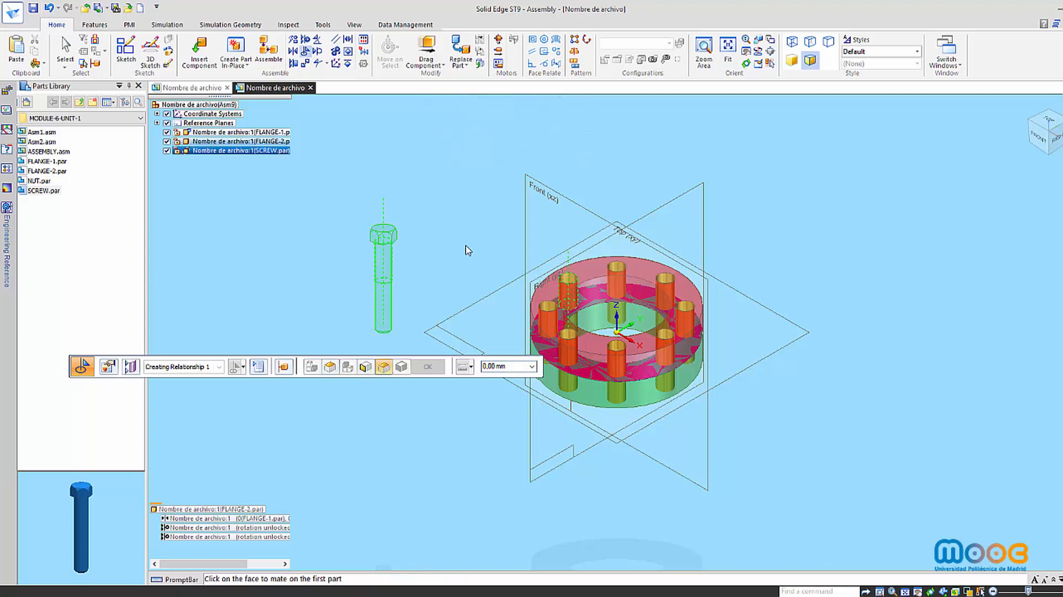
pyautogui.rightClick(393, 245)
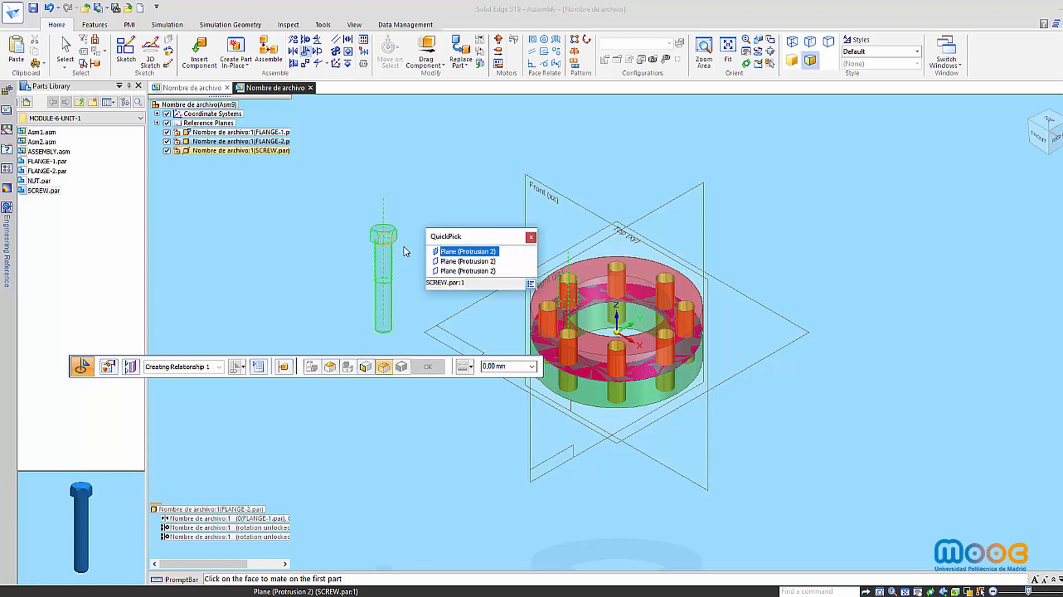
pyautogui.click(450, 271)
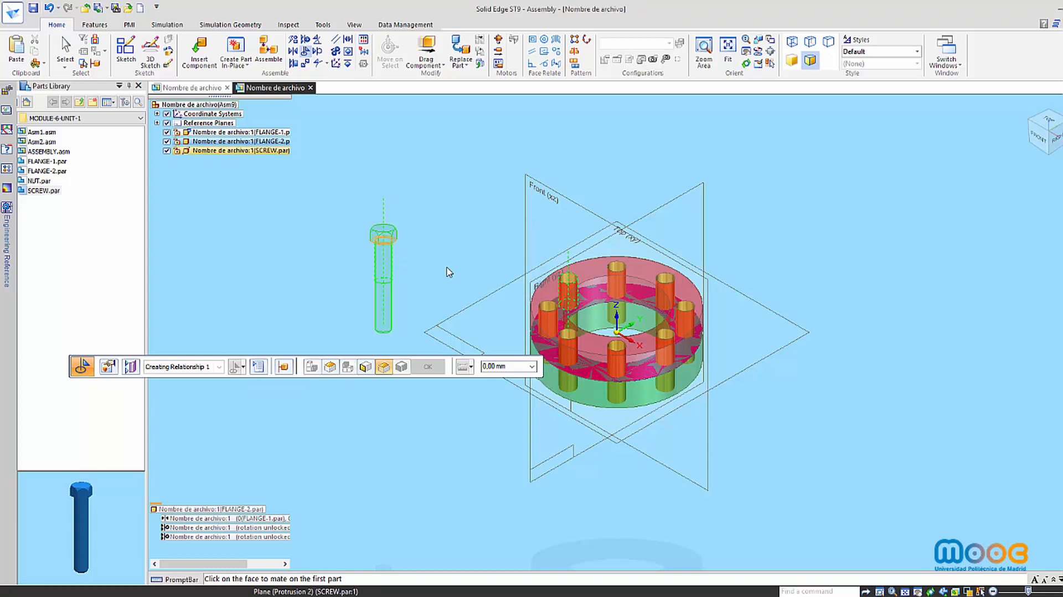
pyautogui.click(592, 271)
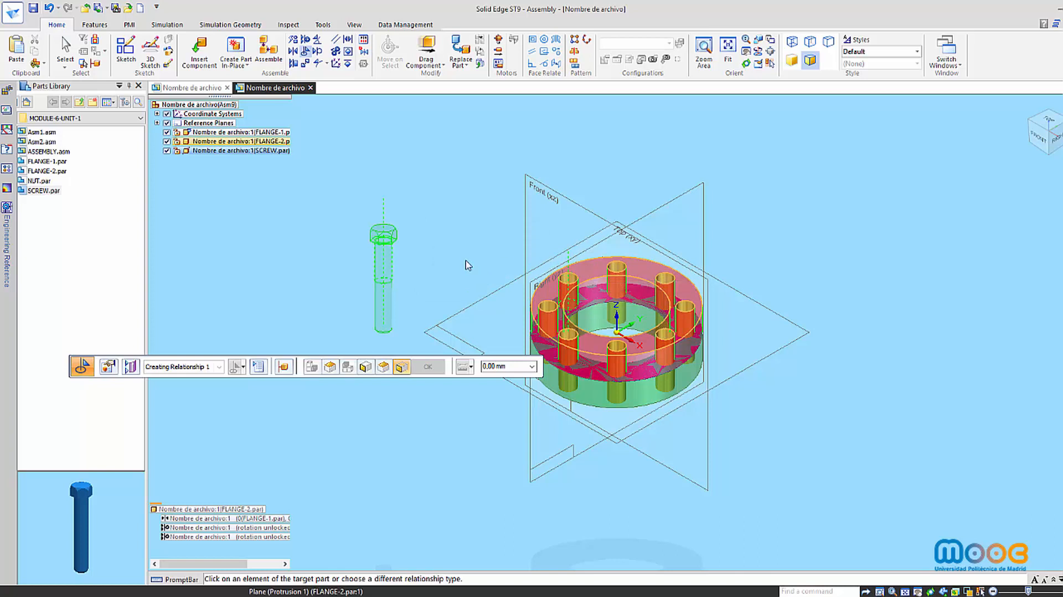
pyautogui.rightClick(256, 269)
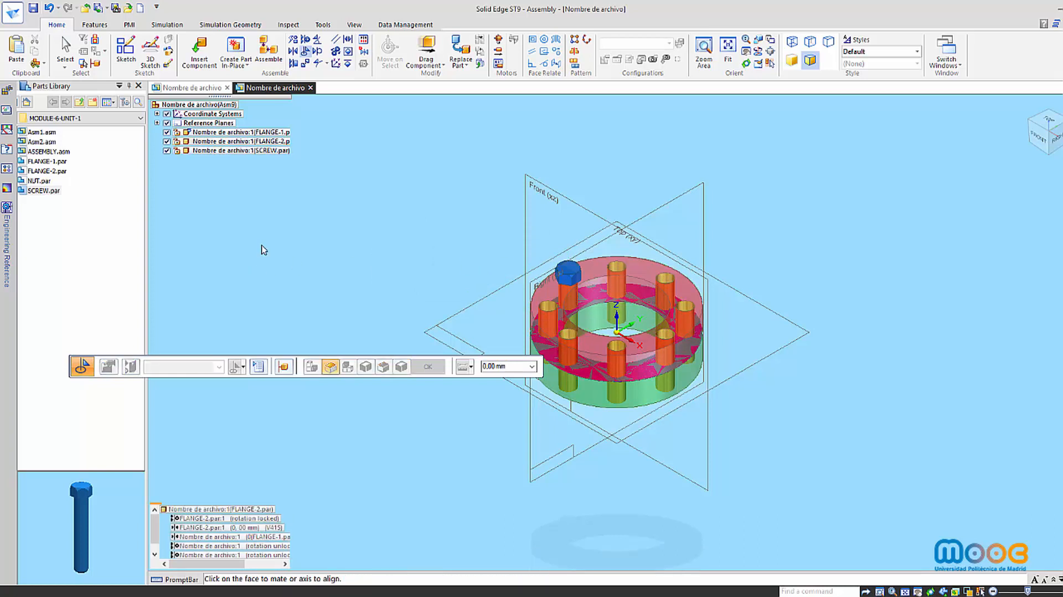
pyautogui.click(64, 48)
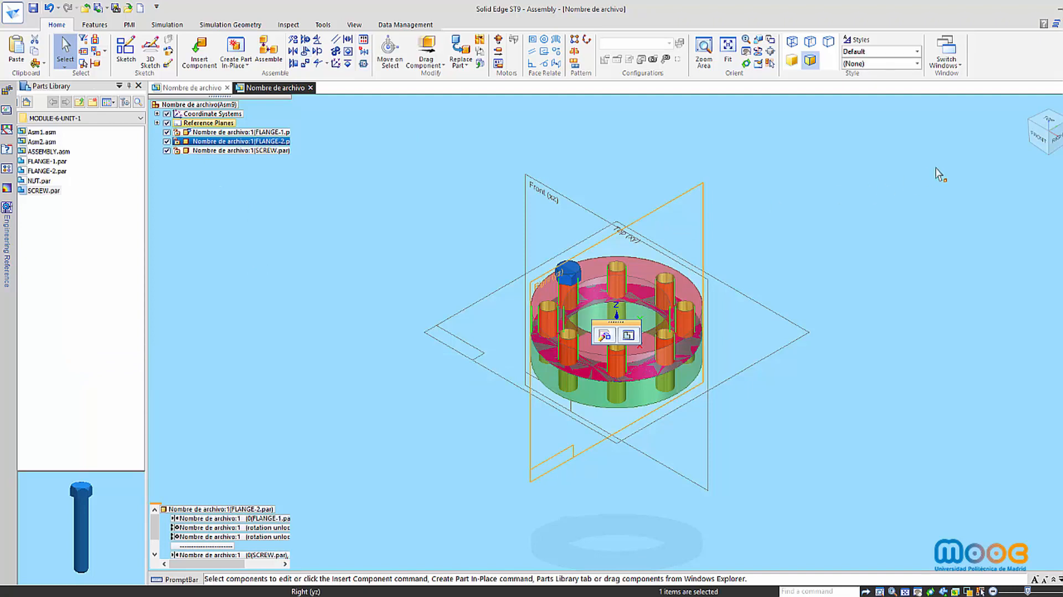
# Step: Examine the inserted screw in the front view and undo its Insert relationship
pyautogui.click(1035, 137)
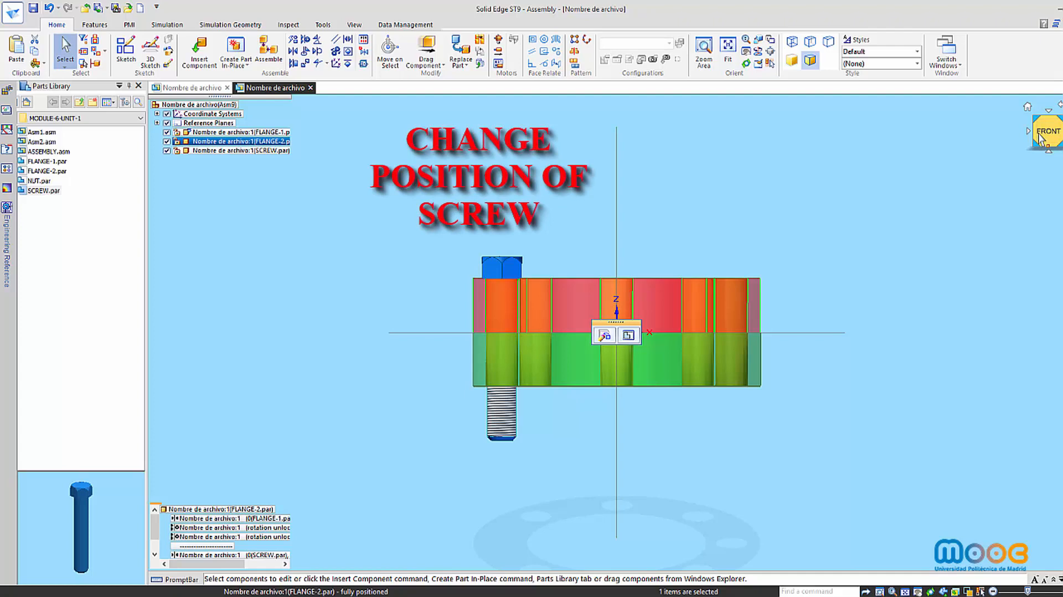
pyautogui.click(1042, 140)
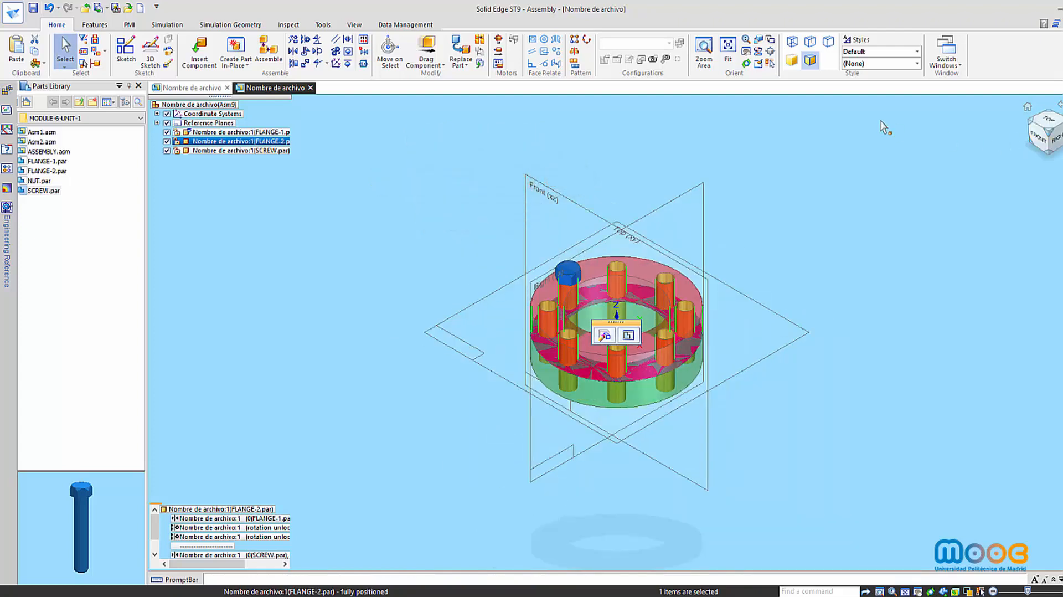
pyautogui.click(50, 8)
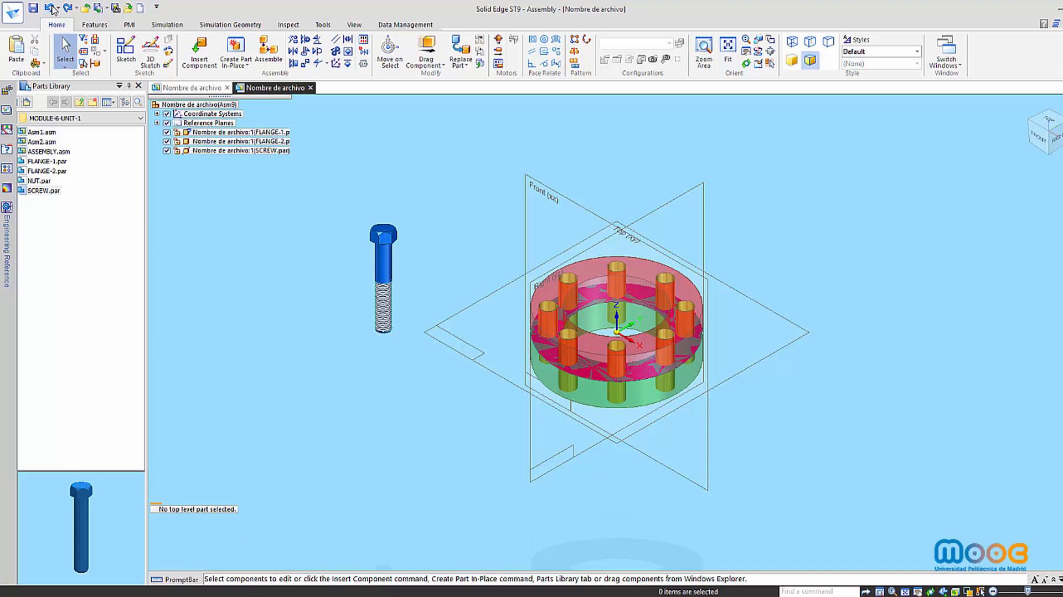
# Step: Try to planar align a side face of the screw's hexagonal head with the Front (xz) plane at 0.00 mm, and check the front view
pyautogui.click(201, 150)
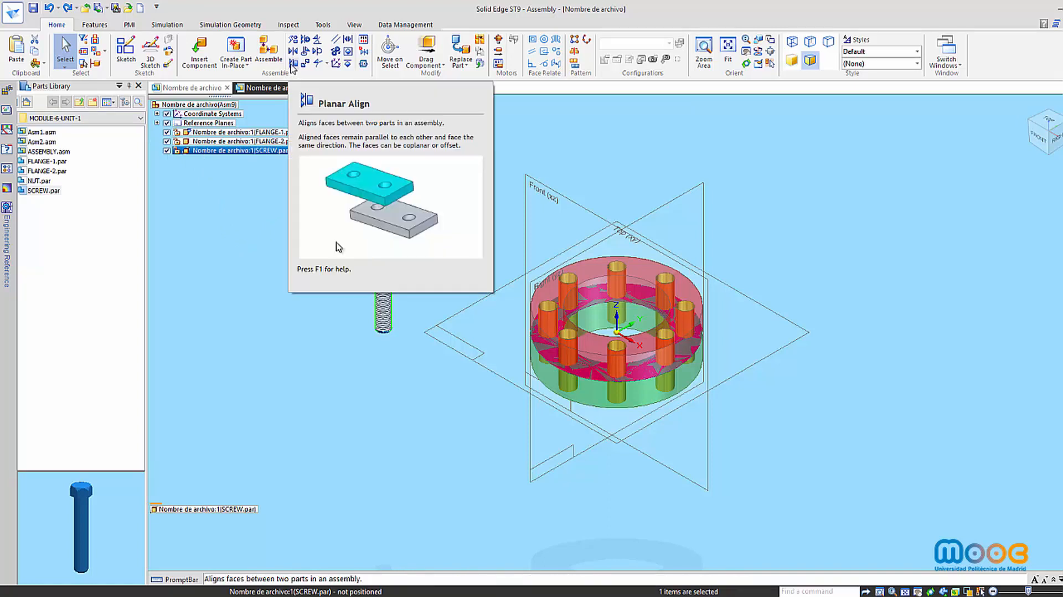
pyautogui.click(293, 64)
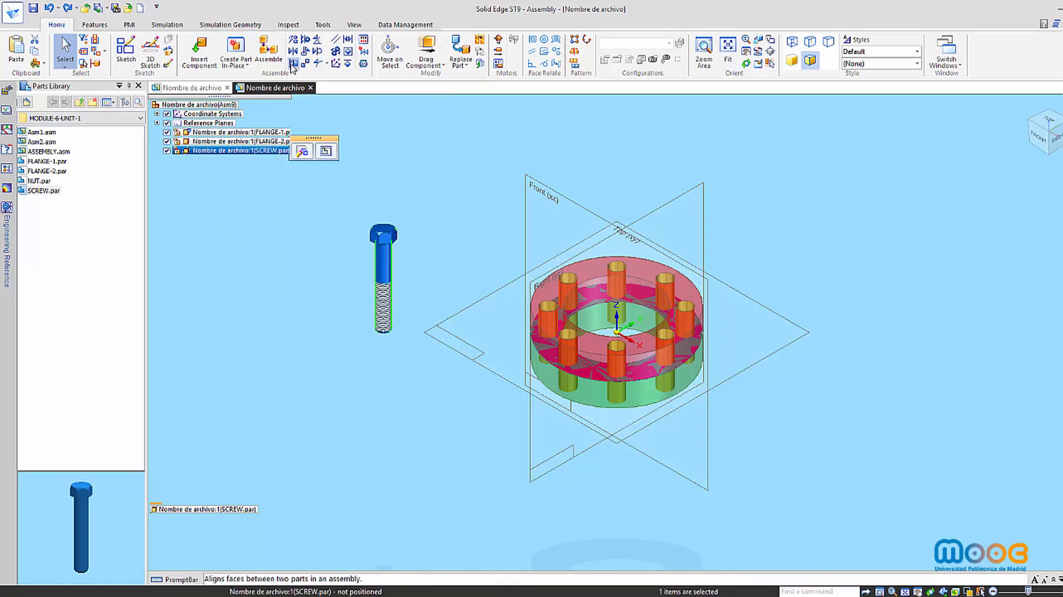
pyautogui.click(377, 242)
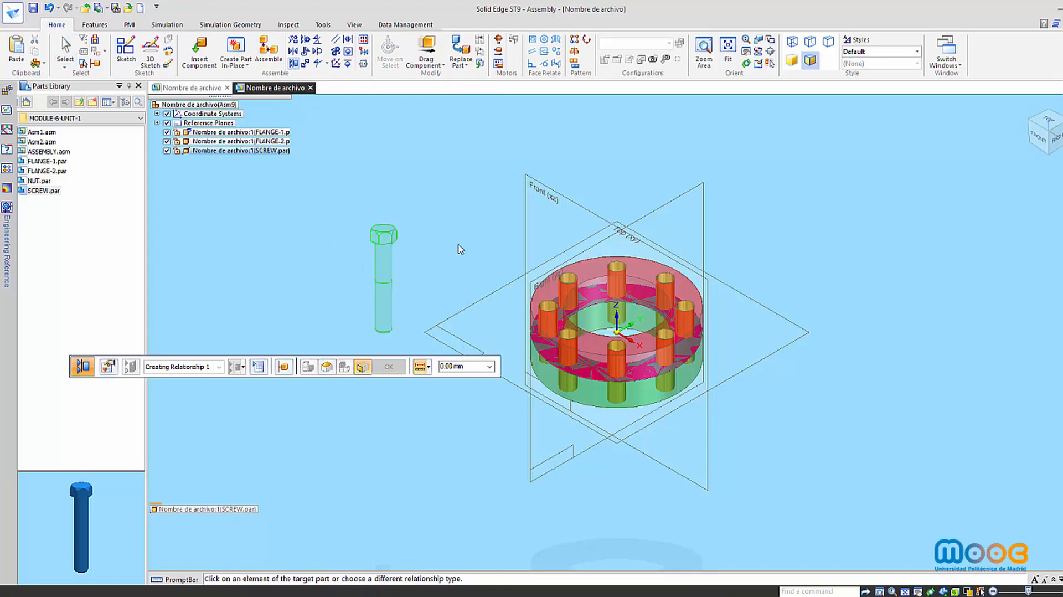
pyautogui.click(535, 217)
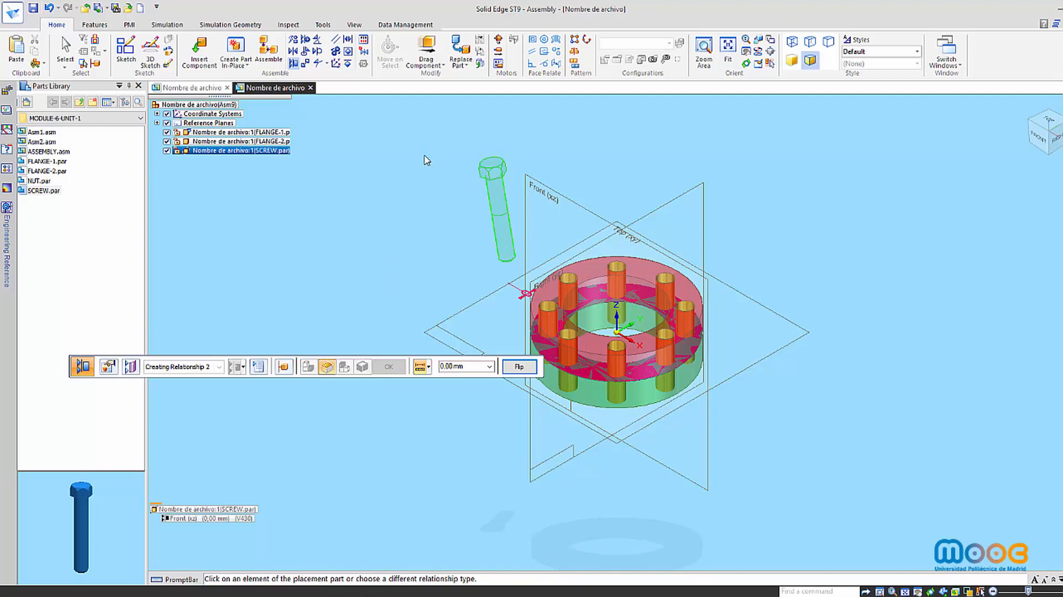
pyautogui.click(1038, 141)
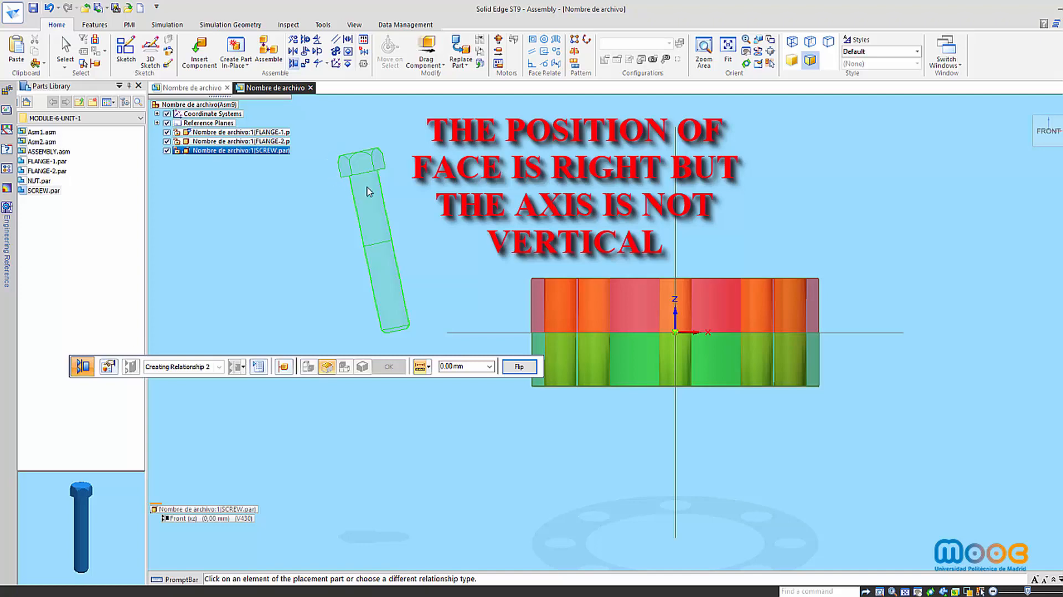
pyautogui.hotkey('ctrl', 'i')
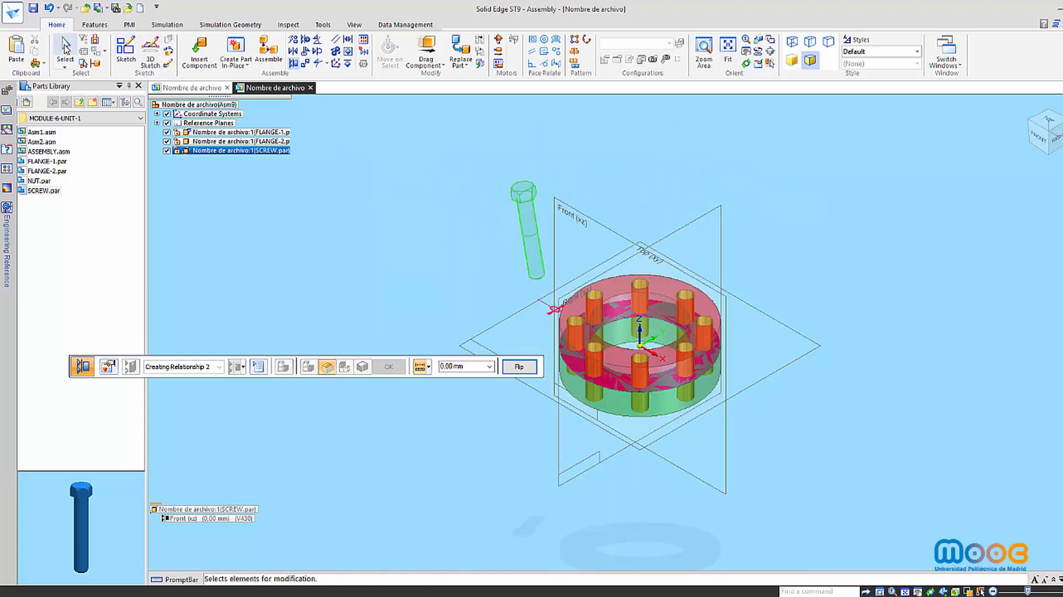
pyautogui.press('Escape')
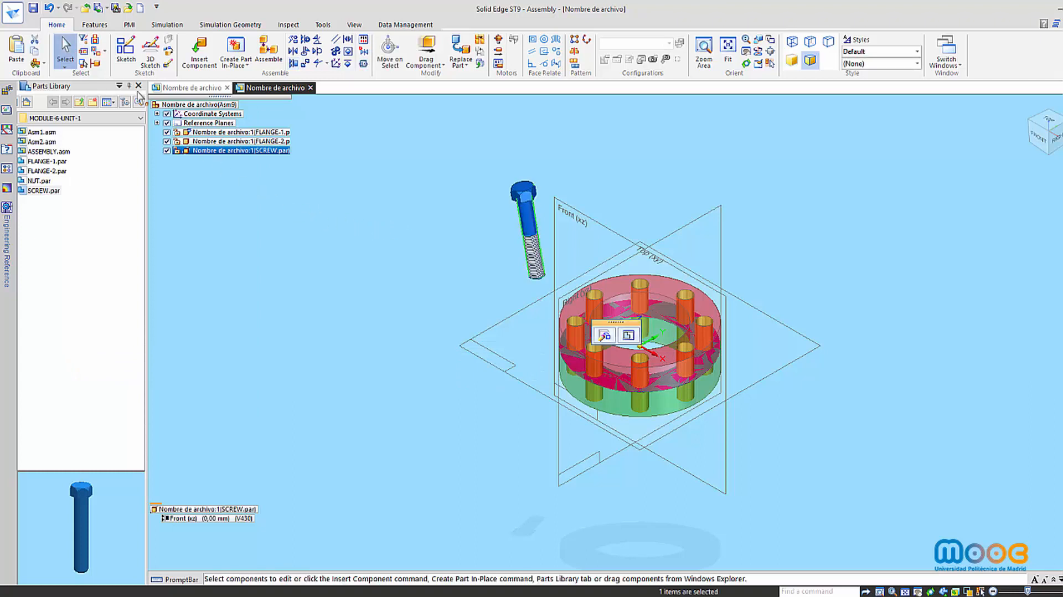
# Step: Delete the screw's planar align relationship to the Front (xz) plane
pyautogui.click(199, 153)
pyautogui.click(198, 520)
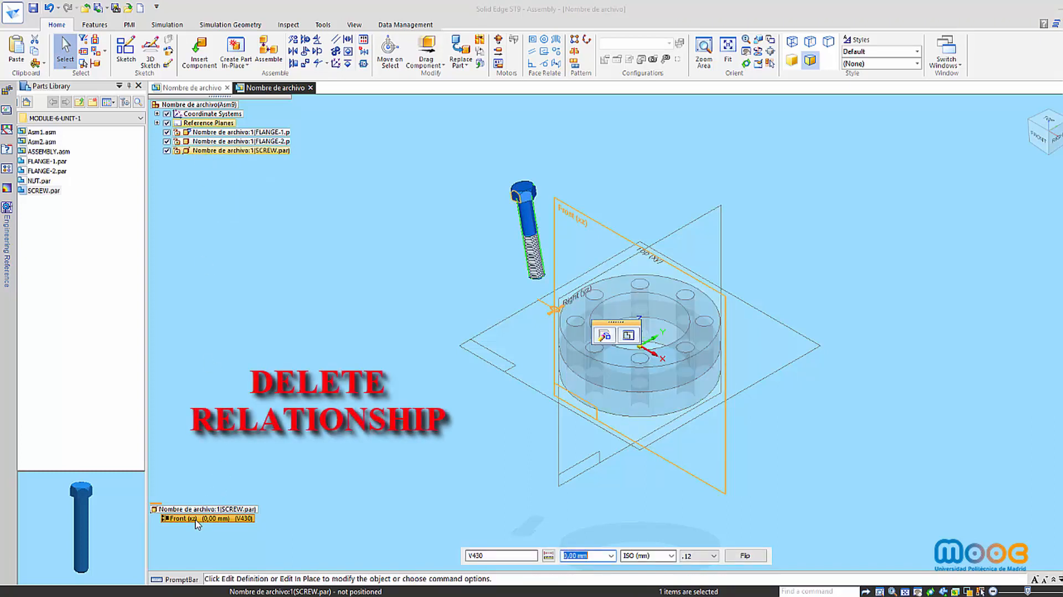
pyautogui.rightClick(197, 521)
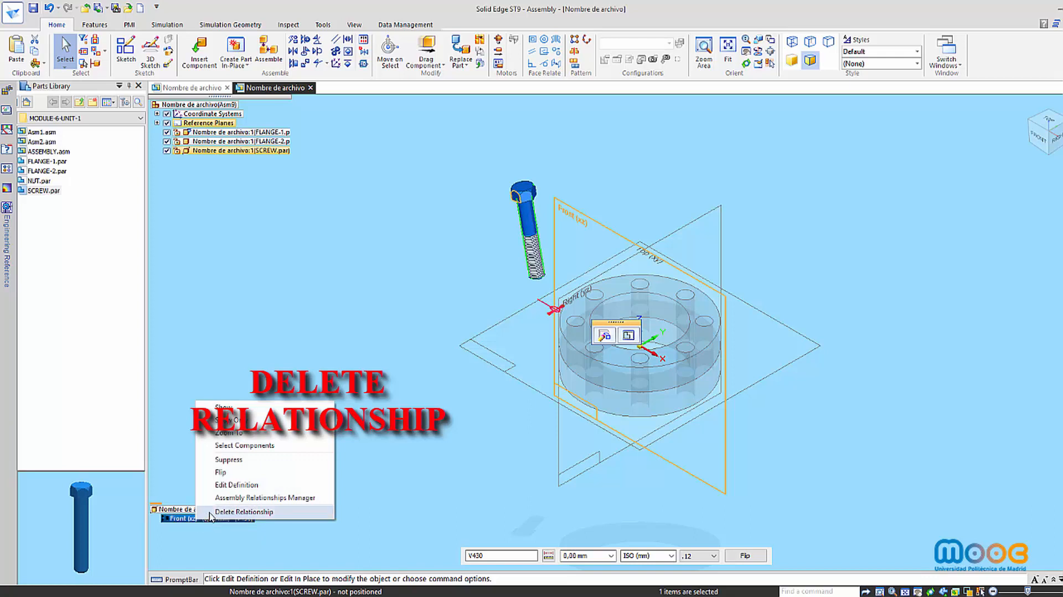
pyautogui.click(243, 511)
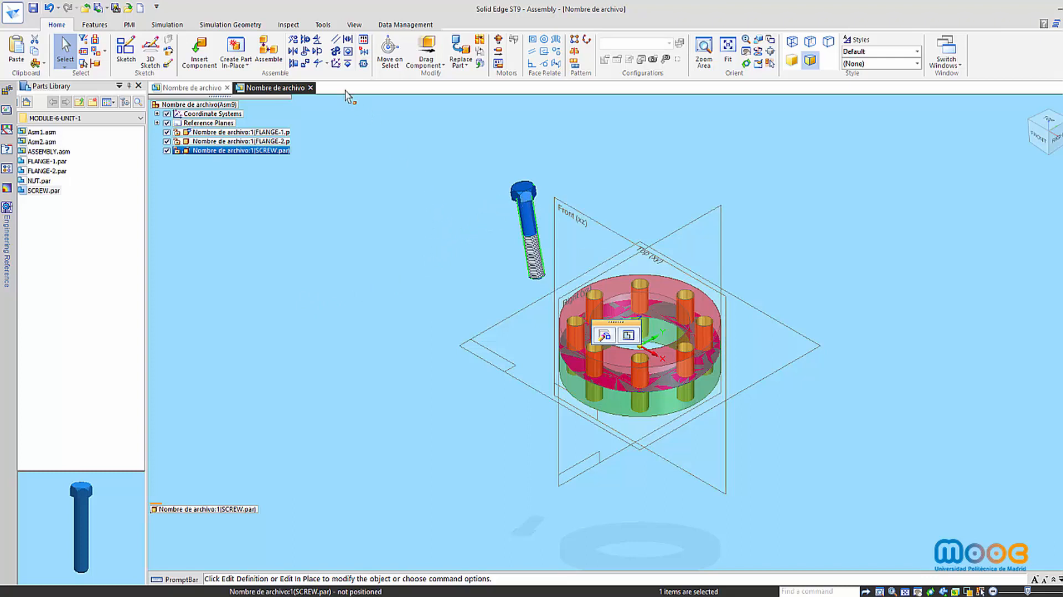
# Step: Axially align the screw with a bolt hole of FLANGE-2, leaving rotation unlocked
pyautogui.click(303, 43)
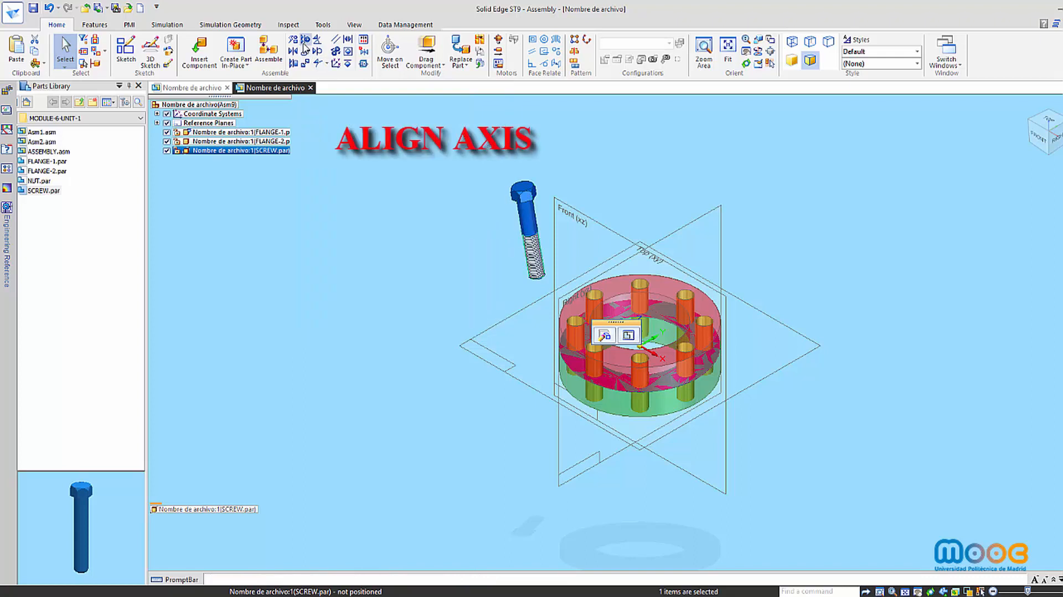
pyautogui.click(535, 253)
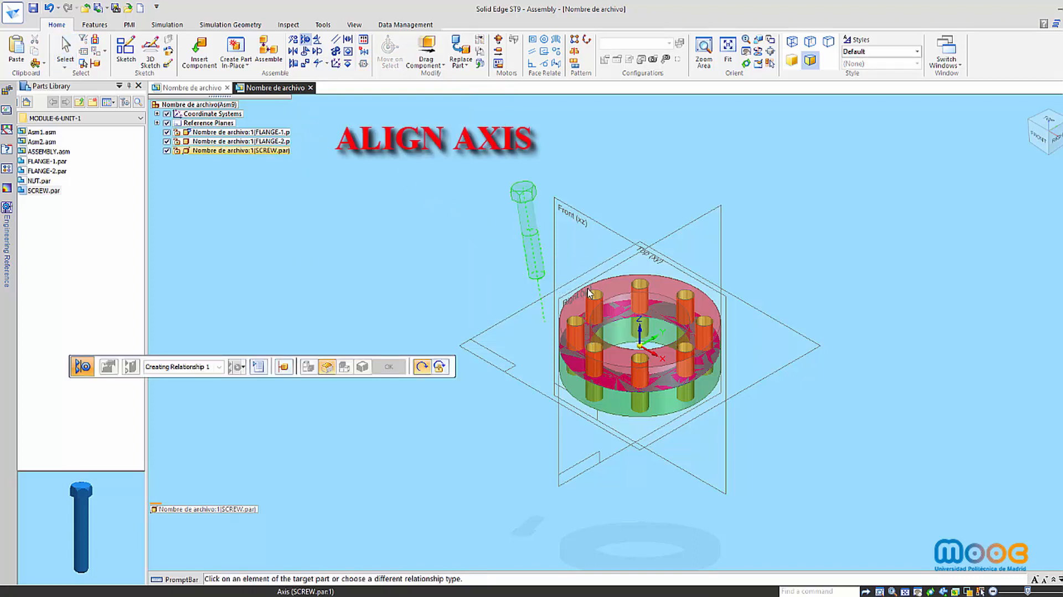
pyautogui.click(590, 307)
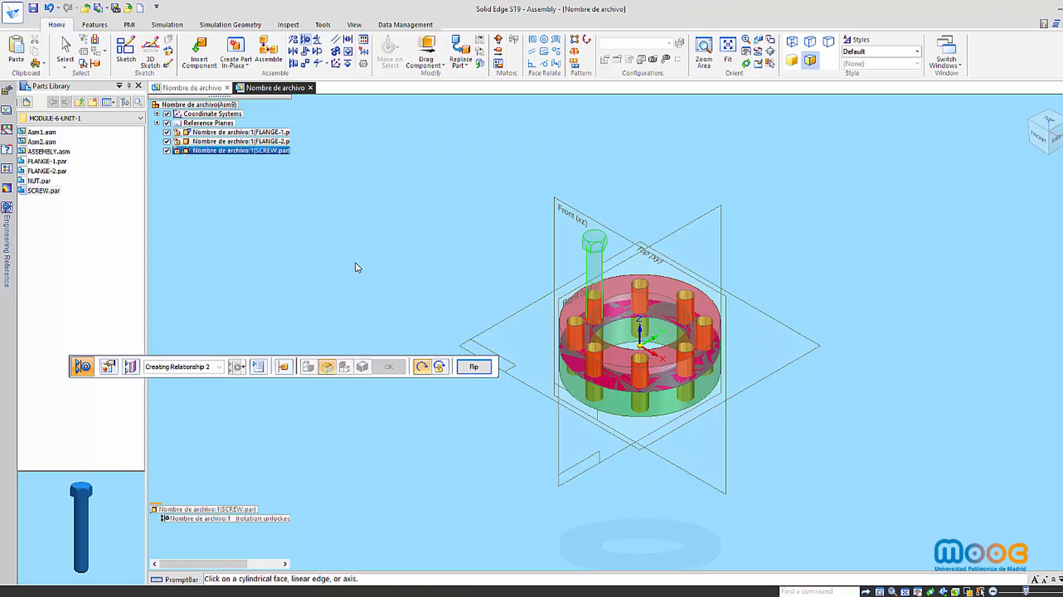
# Step: Mate the underside of the screw's head with the top face of FLANGE-2 at 0.00 mm, and check the contact in the front view
pyautogui.click(291, 52)
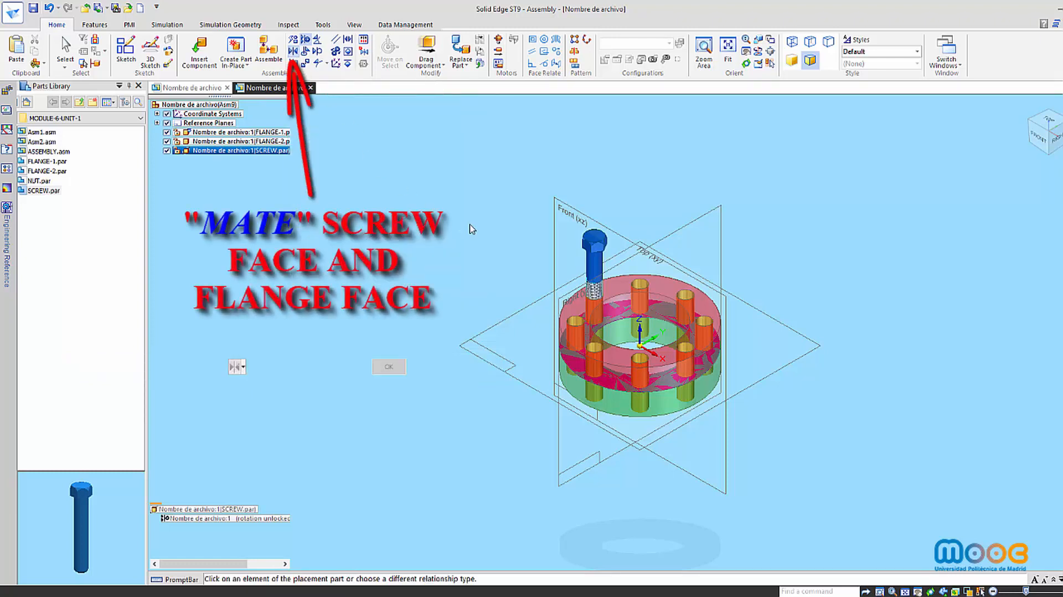
pyautogui.rightClick(601, 255)
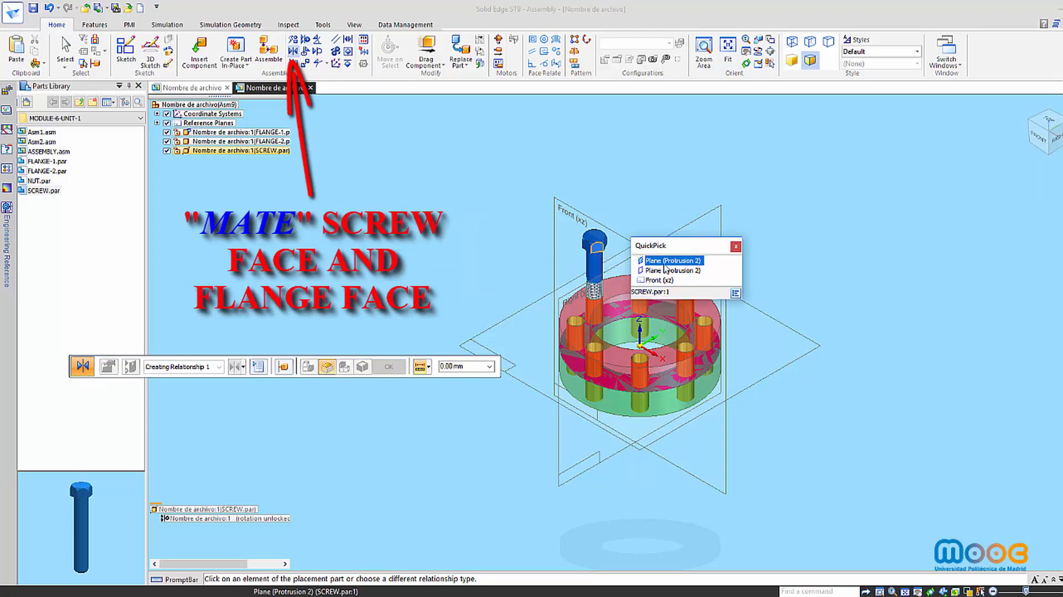
pyautogui.click(673, 272)
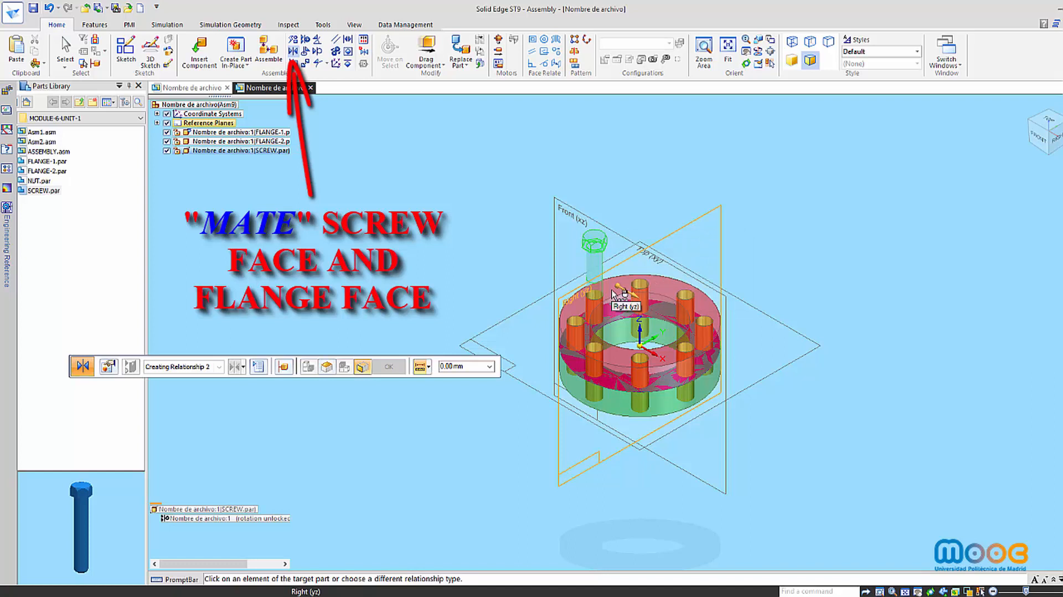
pyautogui.moveTo(614, 294)
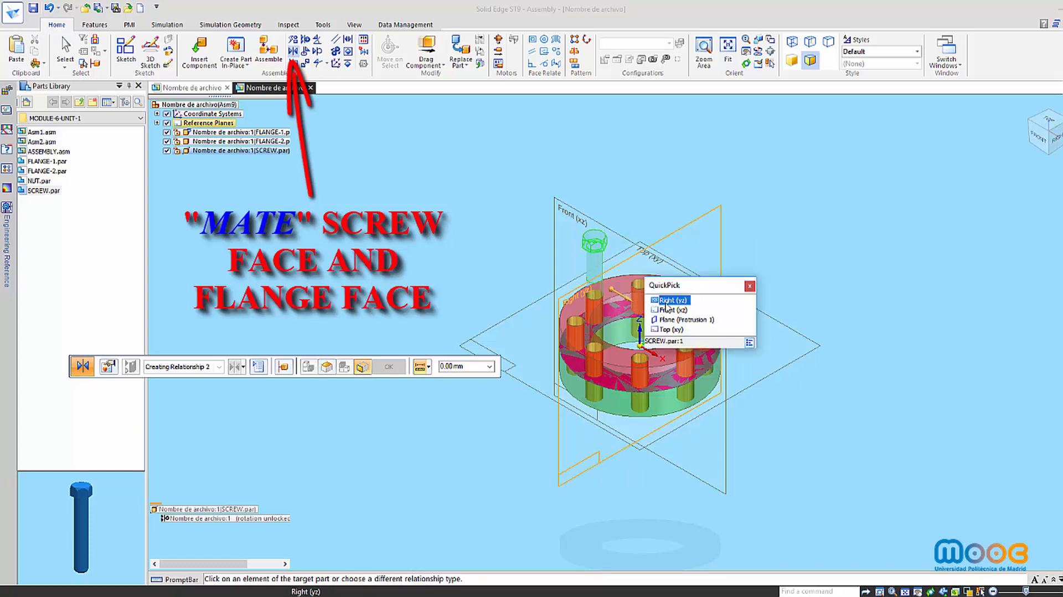
pyautogui.click(670, 320)
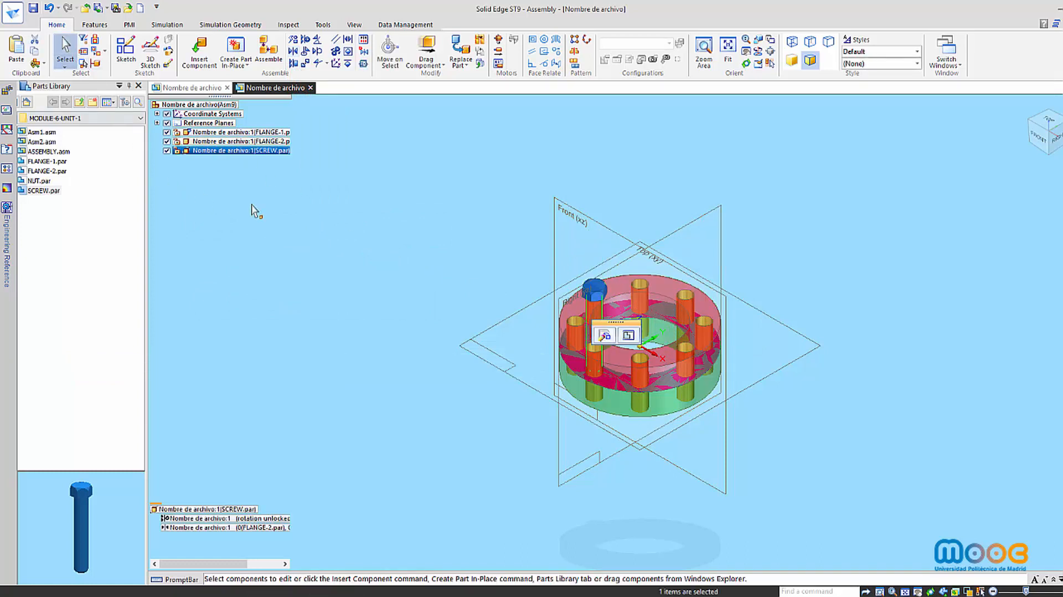
pyautogui.click(1037, 134)
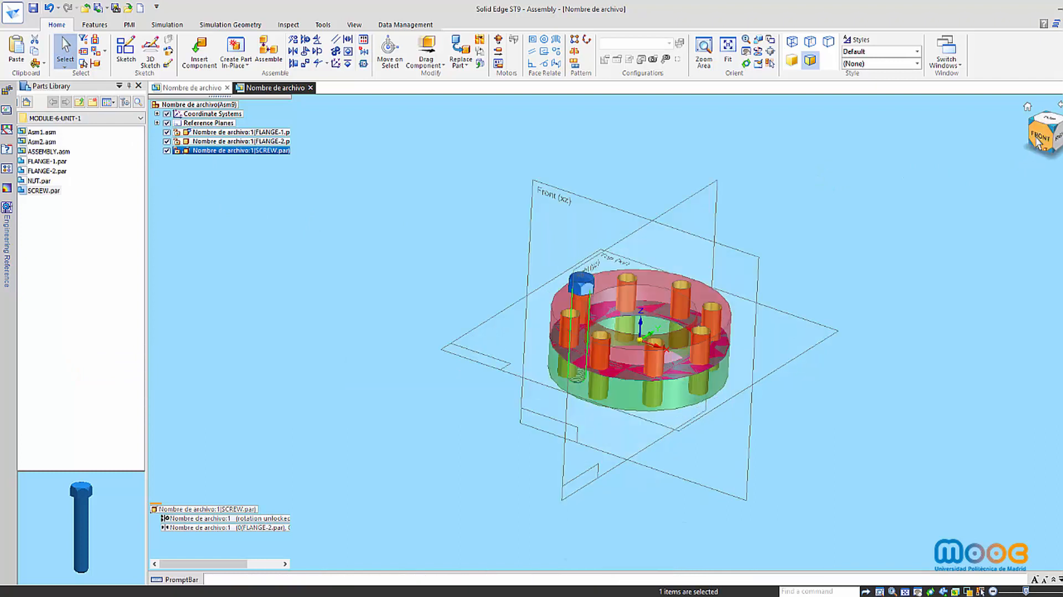
pyautogui.click(704, 51)
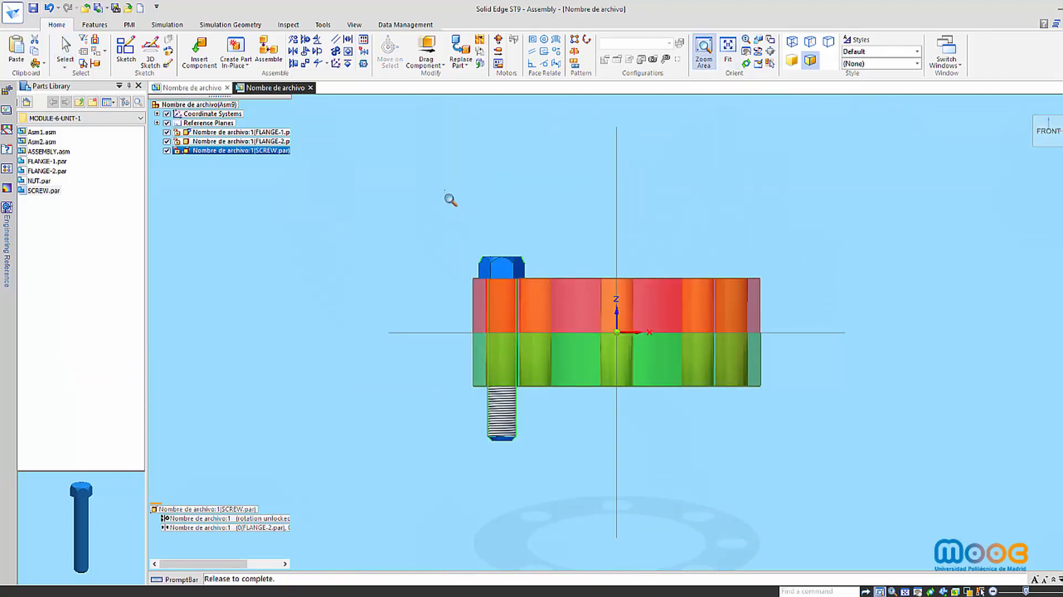
pyautogui.moveTo(394, 191); pyautogui.dragTo(656, 359)
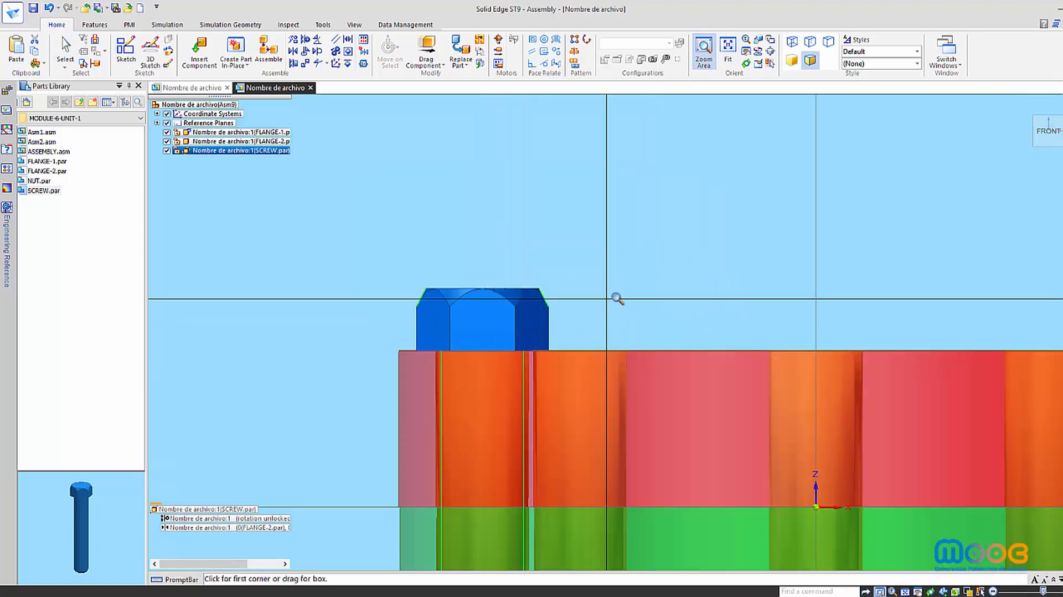
pyautogui.hotkey('ctrl', 'i')
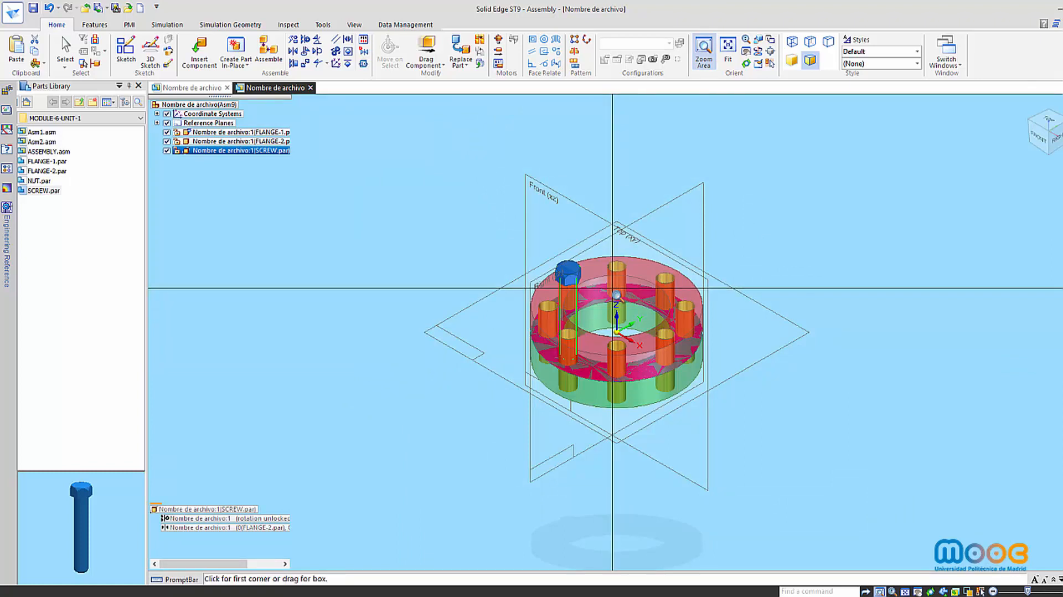
pyautogui.press('Escape')
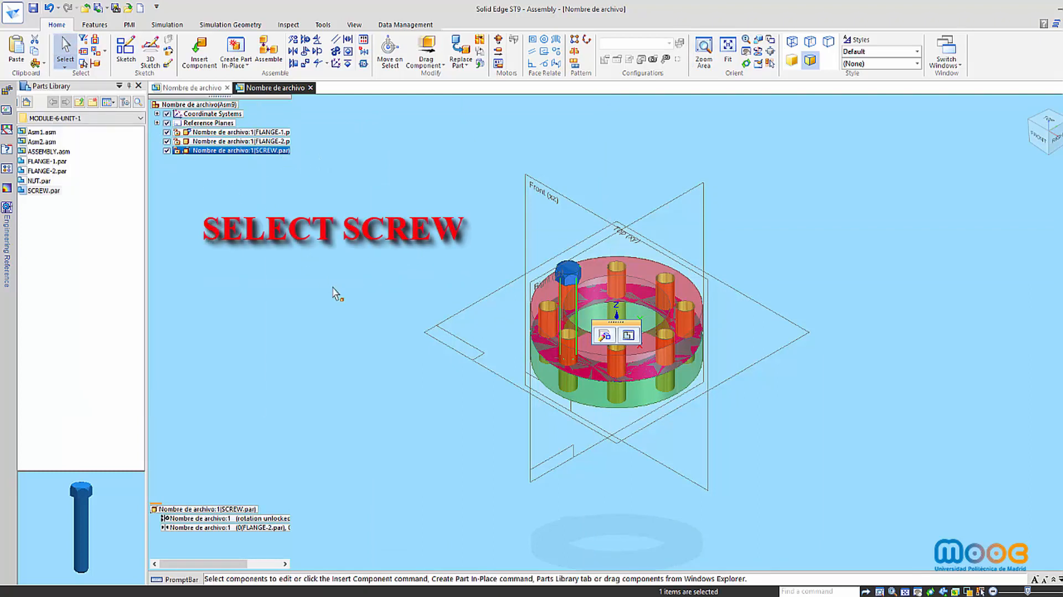
# Step: Pattern the screw along FLANGE-2's circular hole pattern, using the hole that holds the screw as reference, and check the front view
pyautogui.click(338, 292)
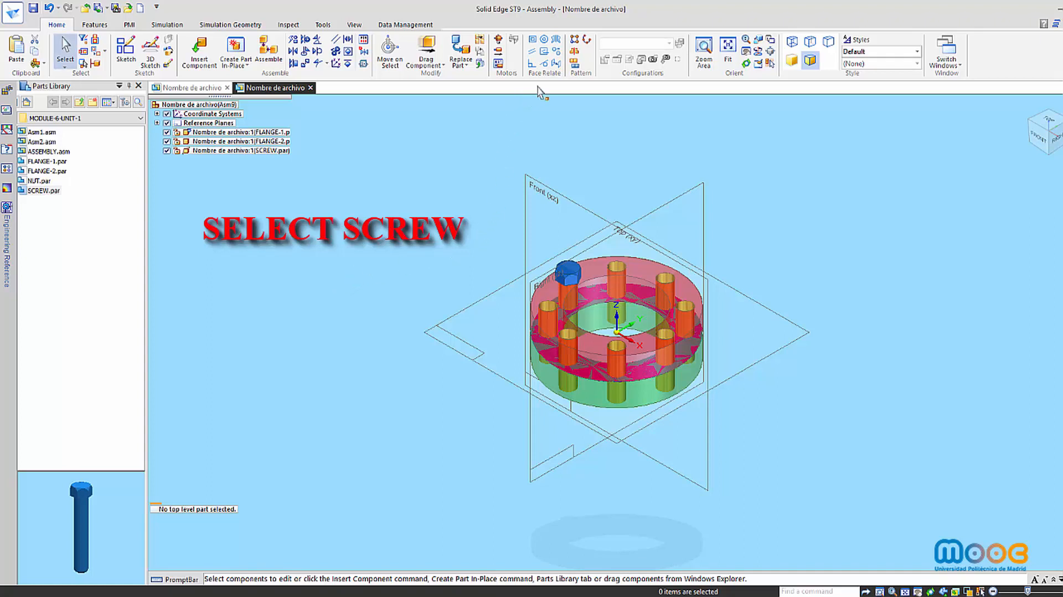
pyautogui.click(573, 40)
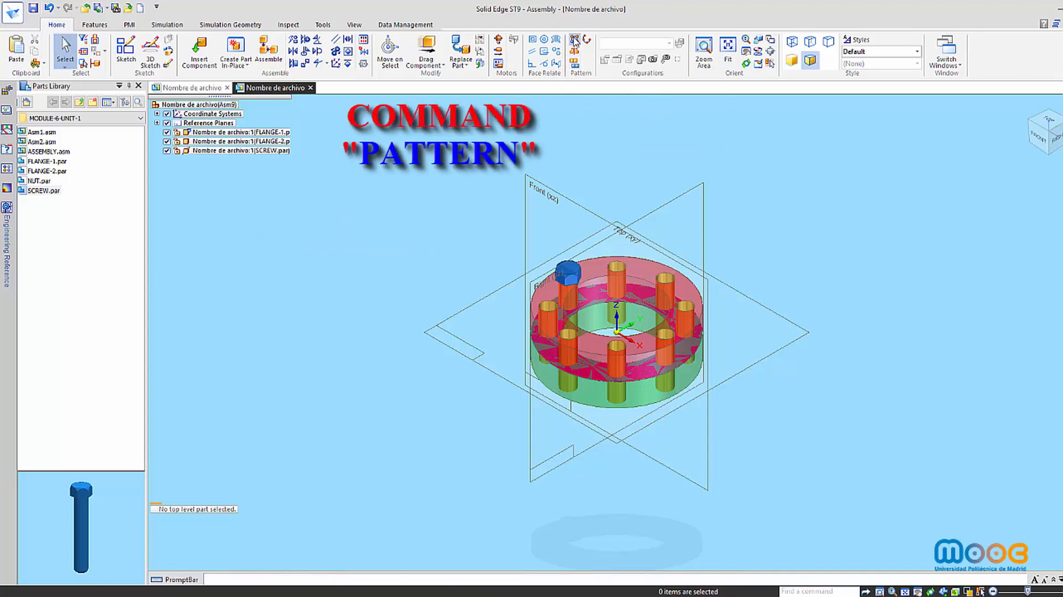
pyautogui.click(569, 276)
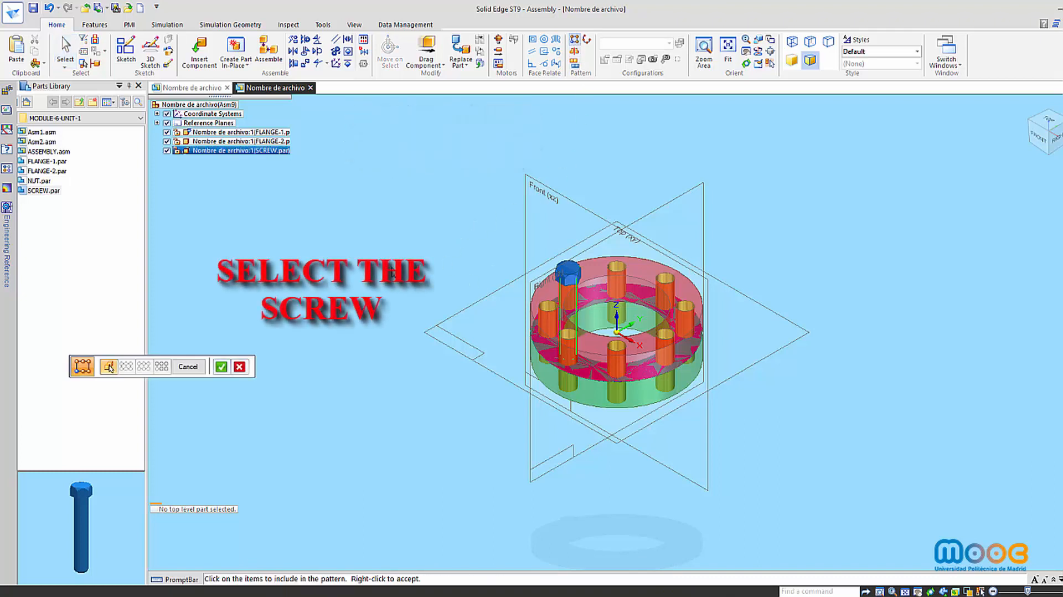
pyautogui.click(221, 367)
pyautogui.click(538, 334)
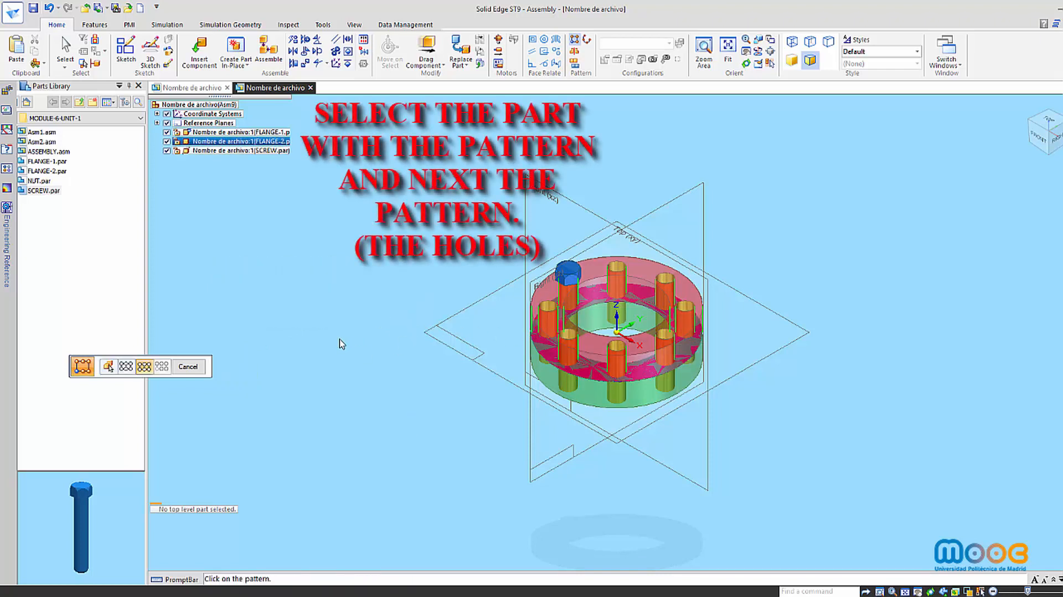
pyautogui.click(539, 310)
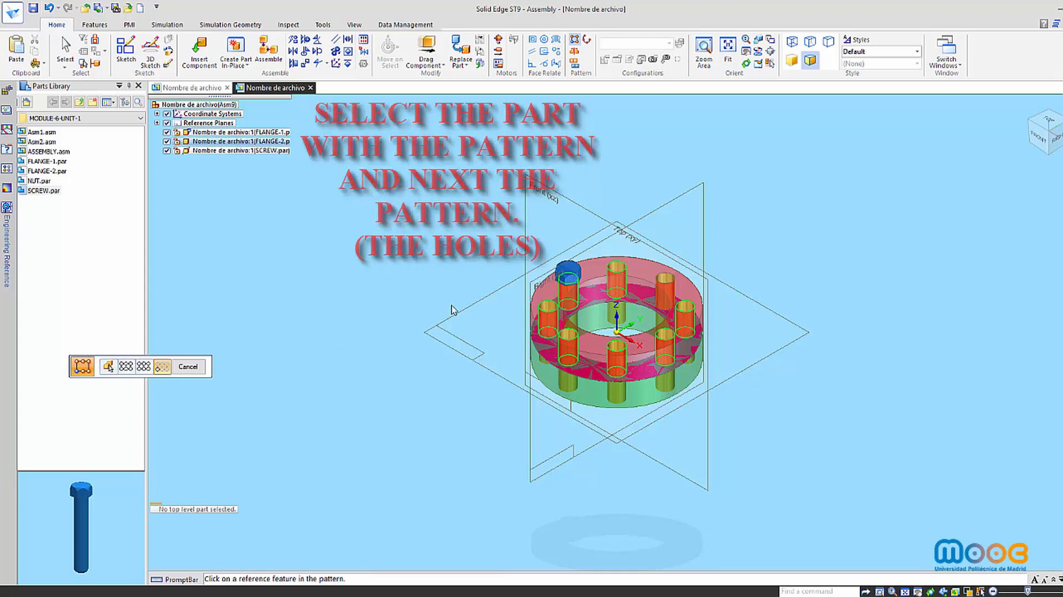
pyautogui.click(571, 289)
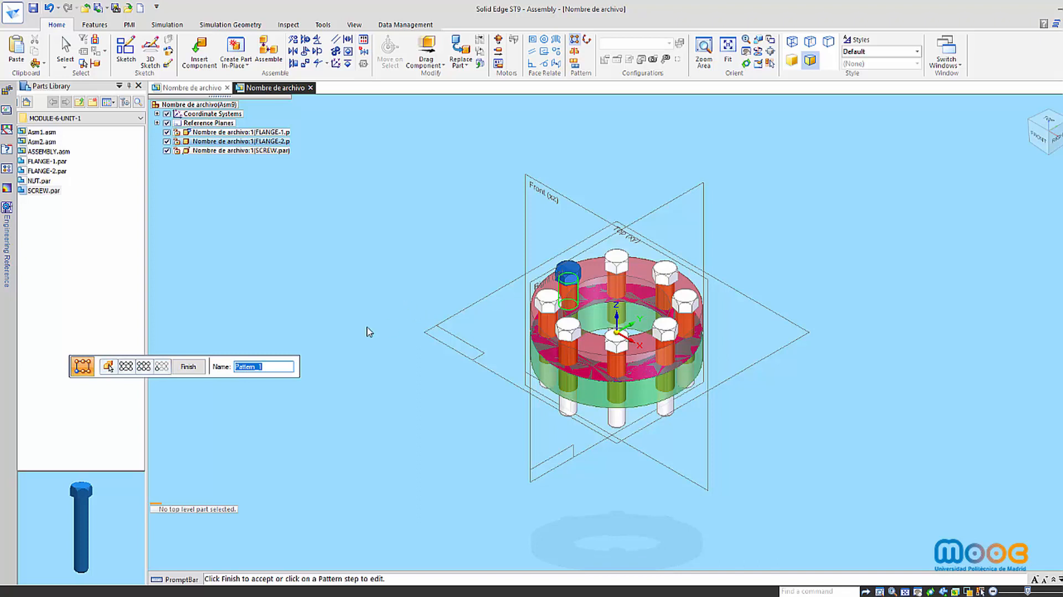
pyautogui.click(196, 370)
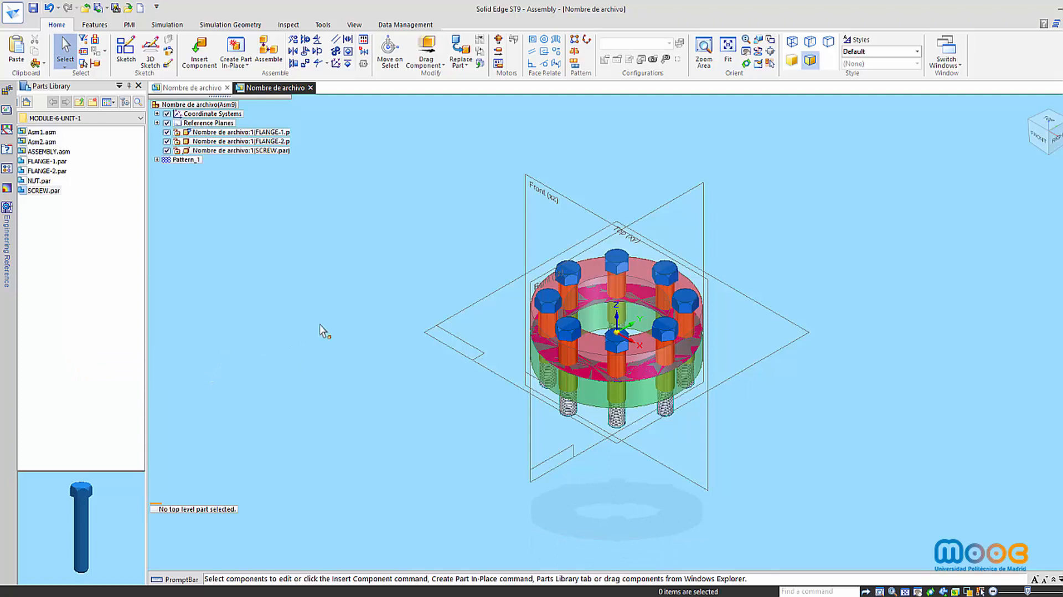
pyautogui.click(703, 51)
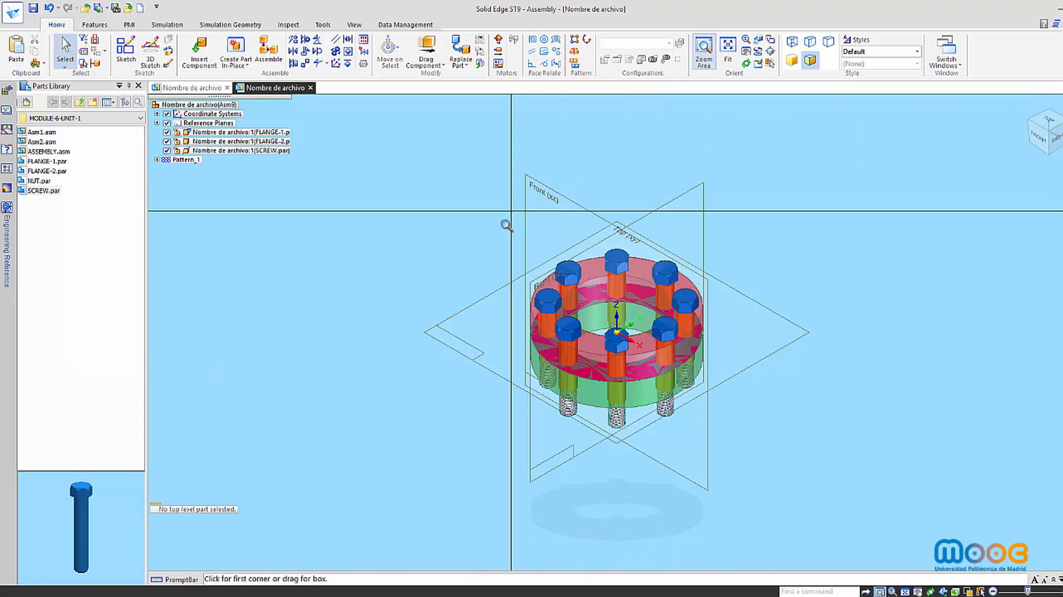
pyautogui.moveTo(501, 221); pyautogui.dragTo(751, 447)
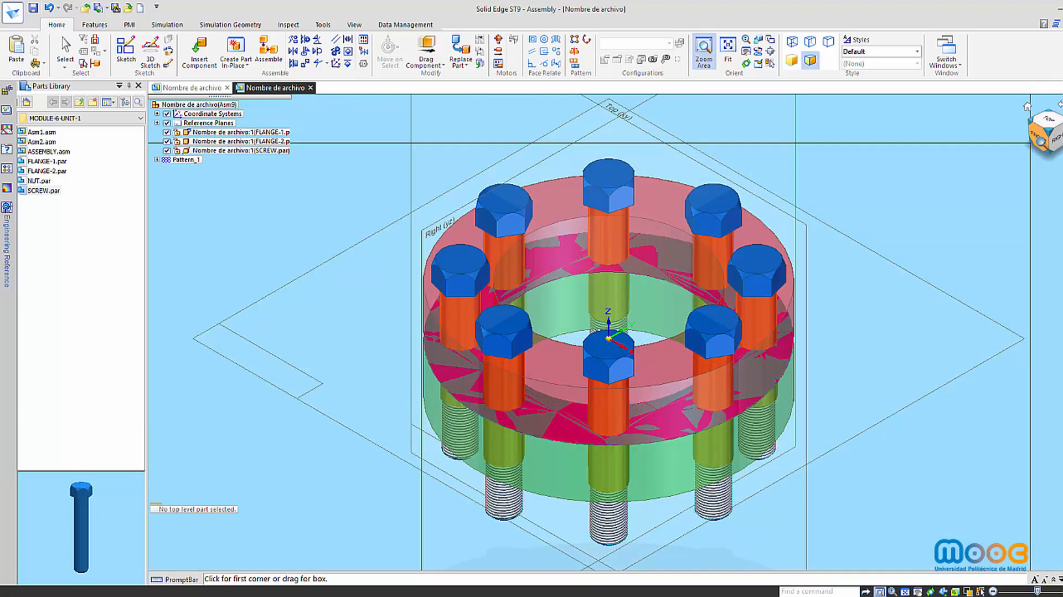
pyautogui.click(64, 49)
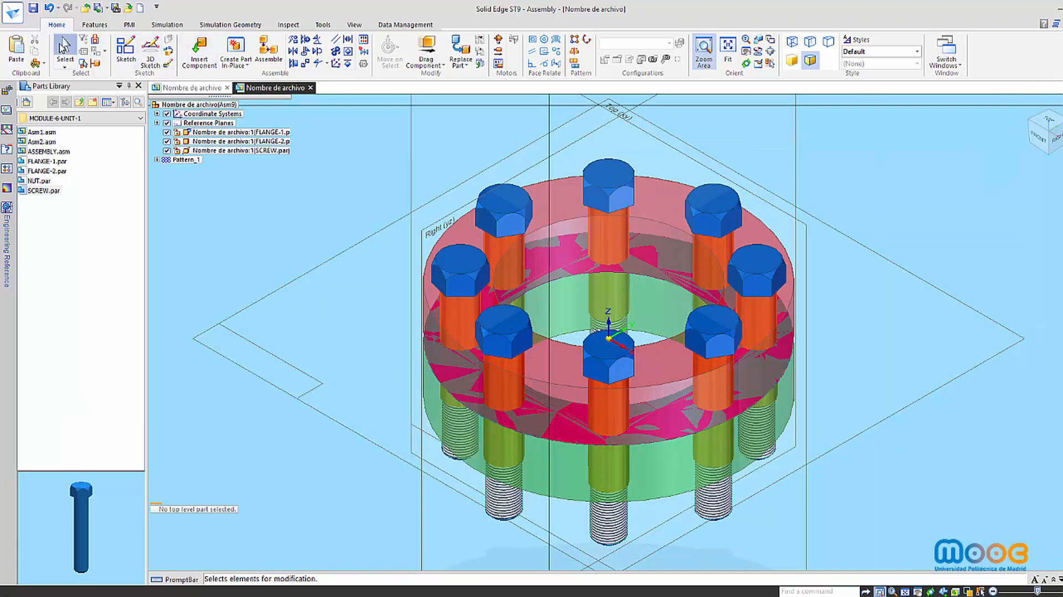
pyautogui.click(1037, 140)
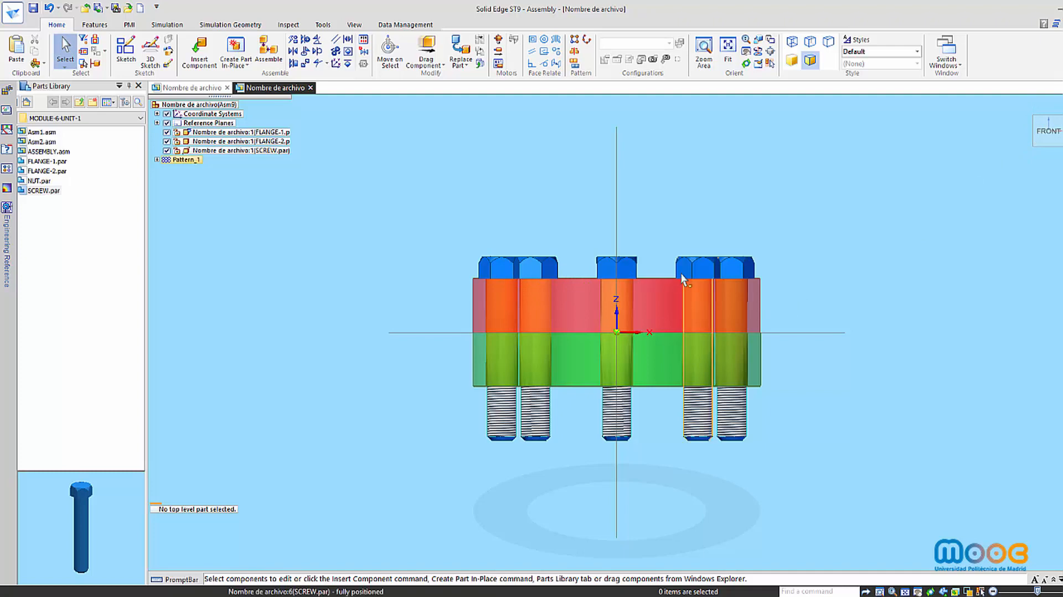
pyautogui.hotkey('ctrl', 'i')
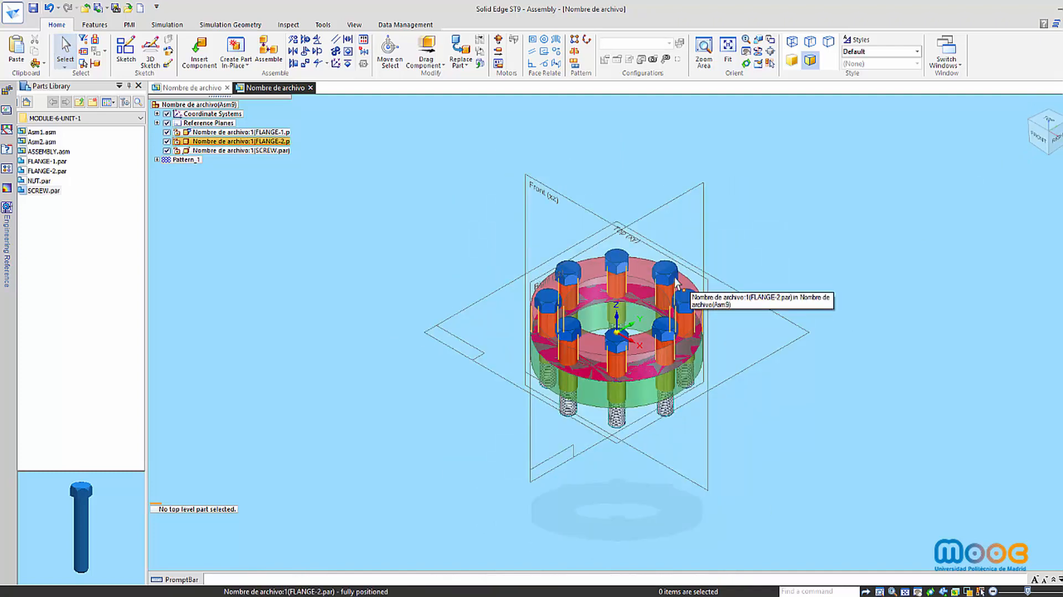
# Step: Place NUT.par from the MODULE-6-UNIT-1 folder in free space beside the flanges, without applying a relationship
pyautogui.click(238, 150)
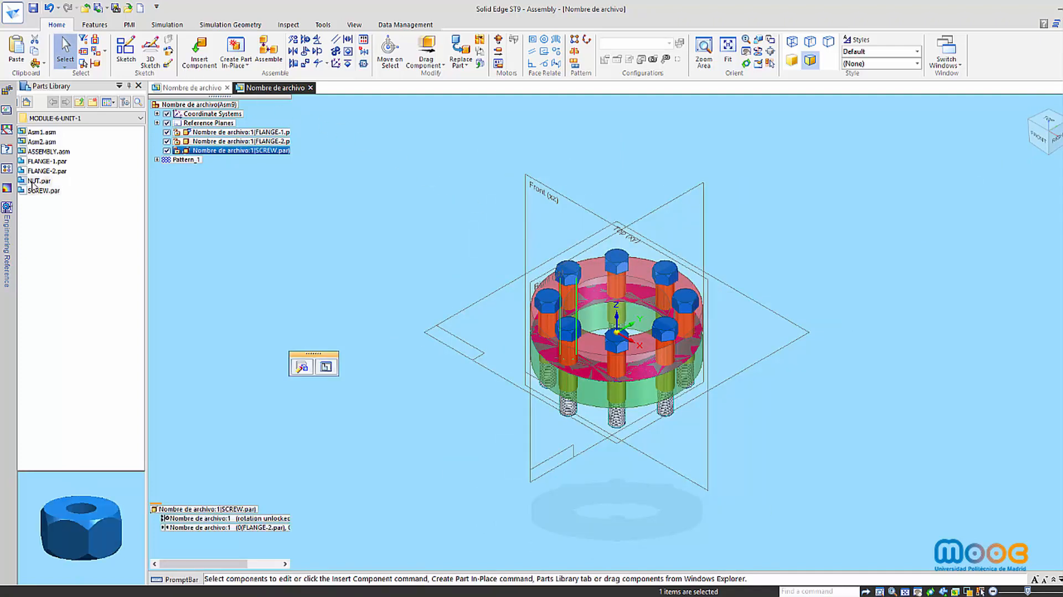
pyautogui.moveTo(87, 189); pyautogui.dragTo(444, 193)
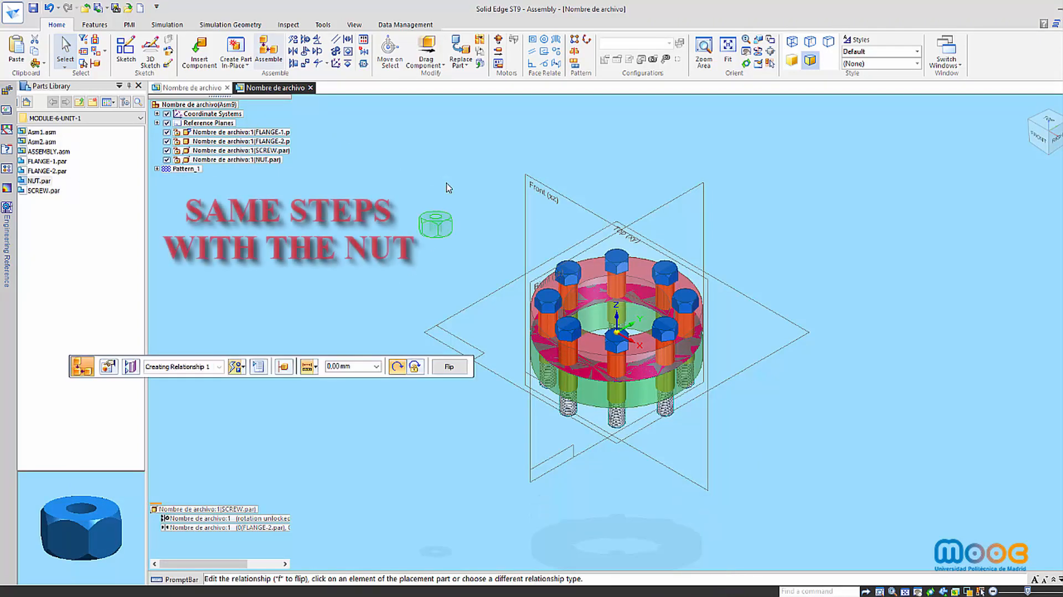
pyautogui.click(65, 50)
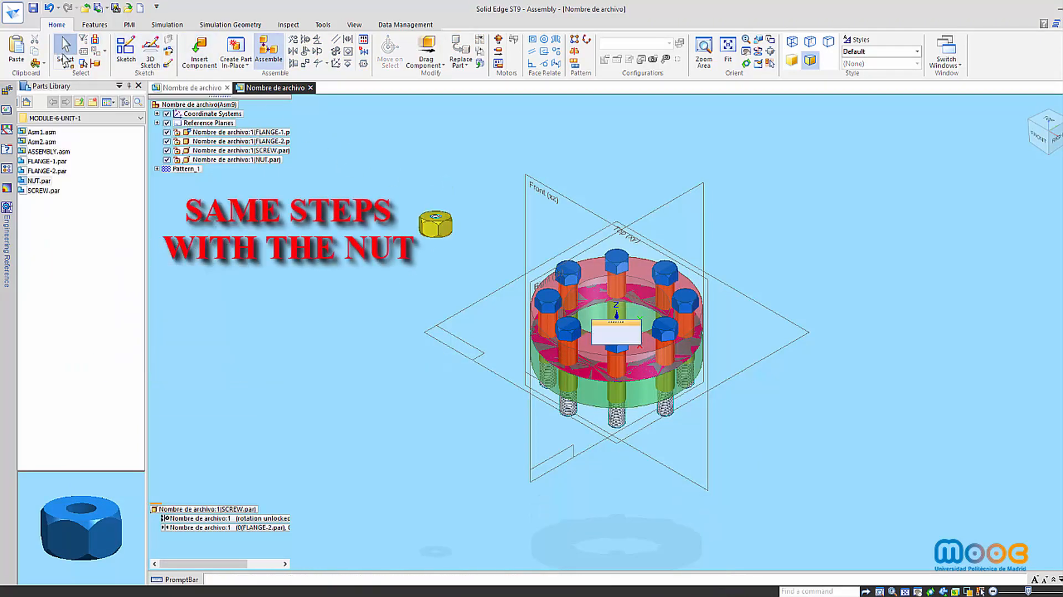
# Step: Axially align the nut with the threaded end of one of the patterned front screws, leaving rotation unlocked
pyautogui.click(701, 52)
pyautogui.moveTo(389, 193); pyautogui.dragTo(744, 447)
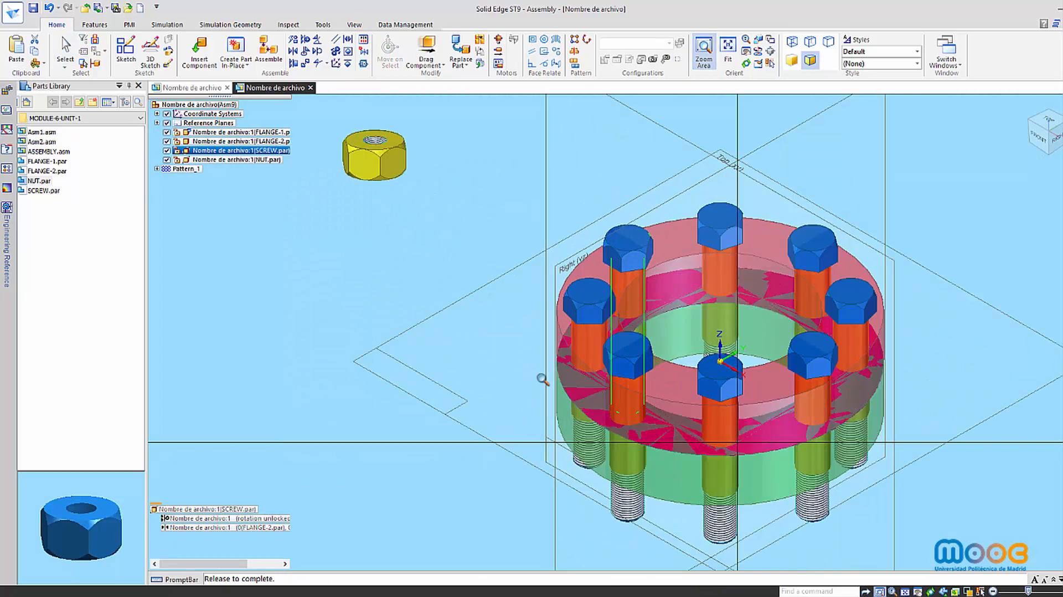
pyautogui.click(306, 42)
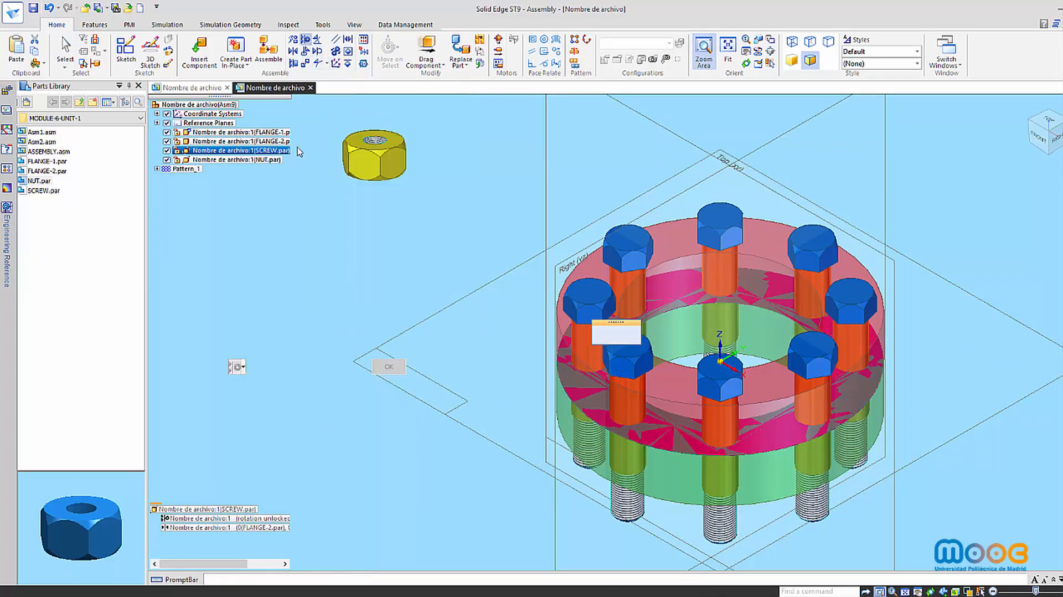
pyautogui.click(378, 146)
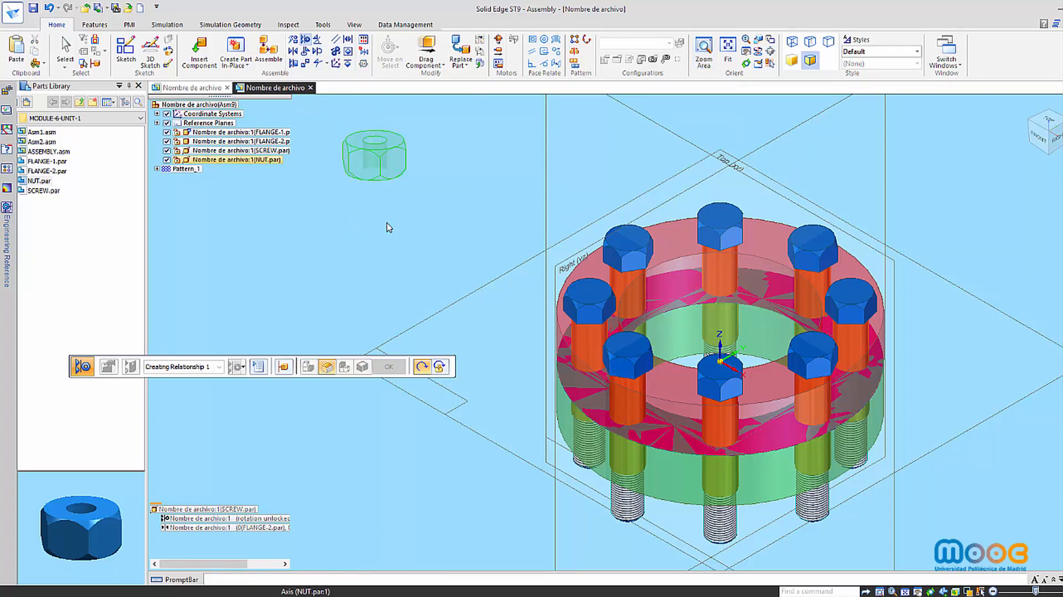
pyautogui.click(624, 509)
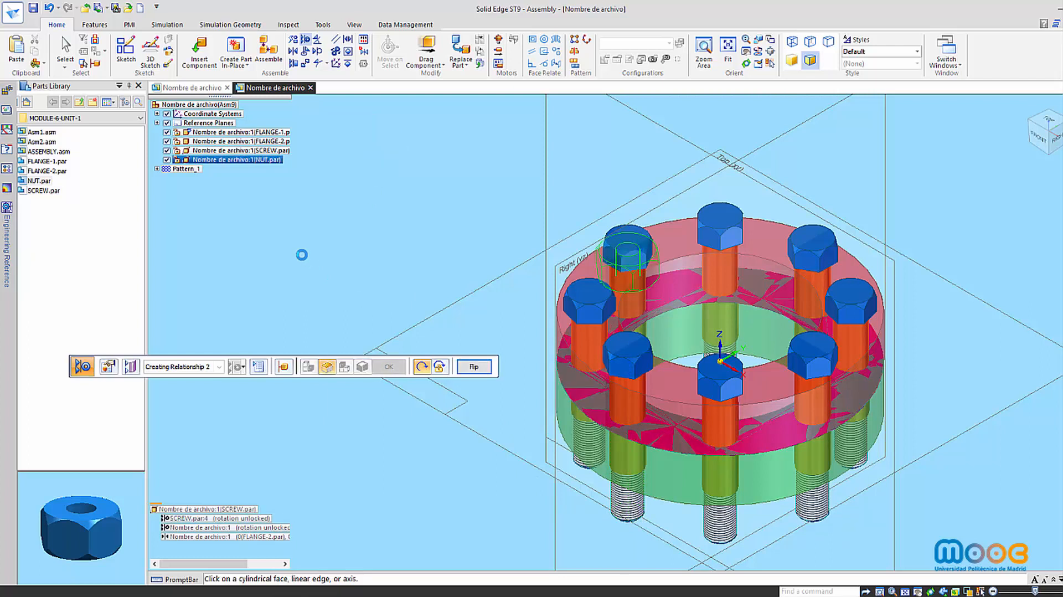
# Step: Try to mate the nut's top face with the Front (xz) plane at 0.00 mm
pyautogui.click(293, 53)
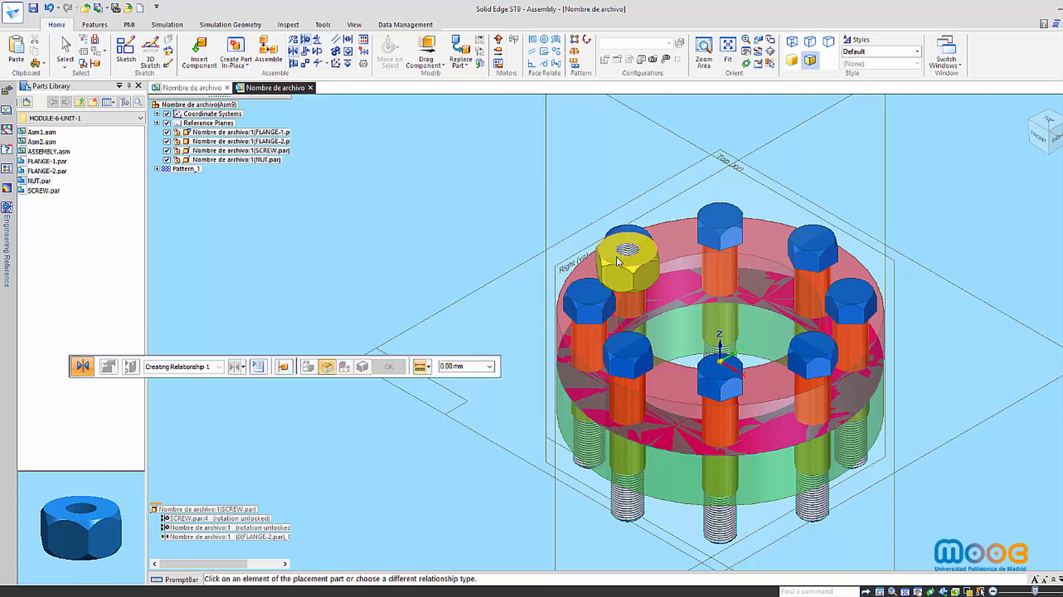
pyautogui.click(615, 256)
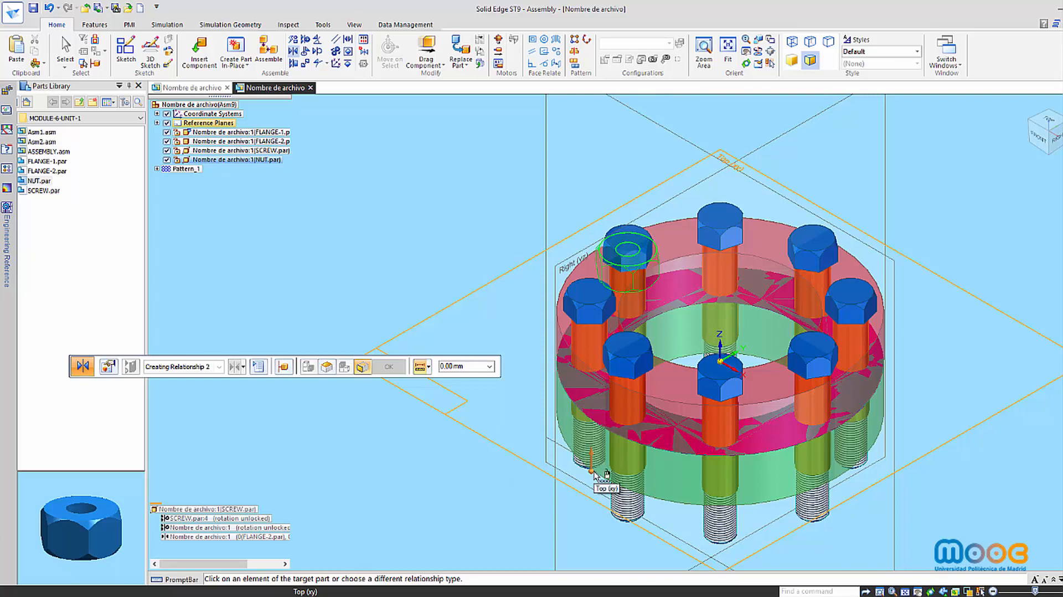
pyautogui.rightClick(596, 475)
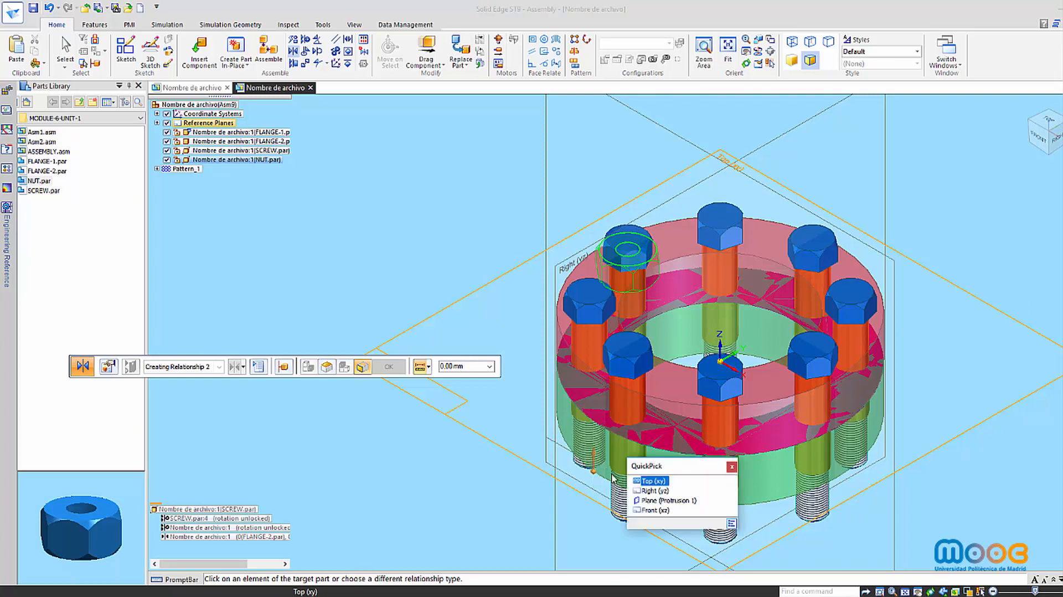
pyautogui.click(653, 510)
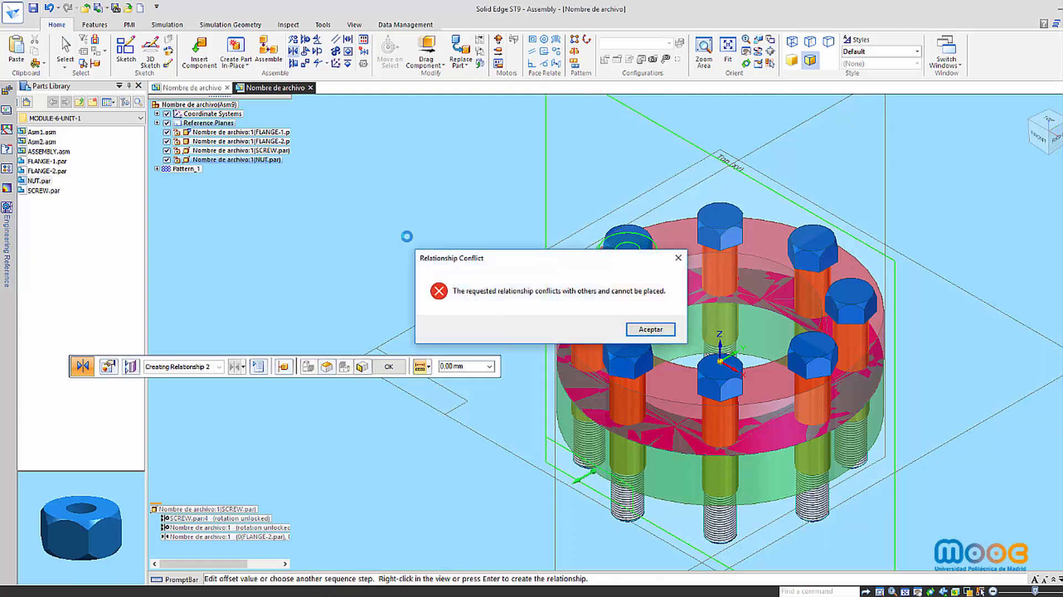
pyautogui.click(650, 330)
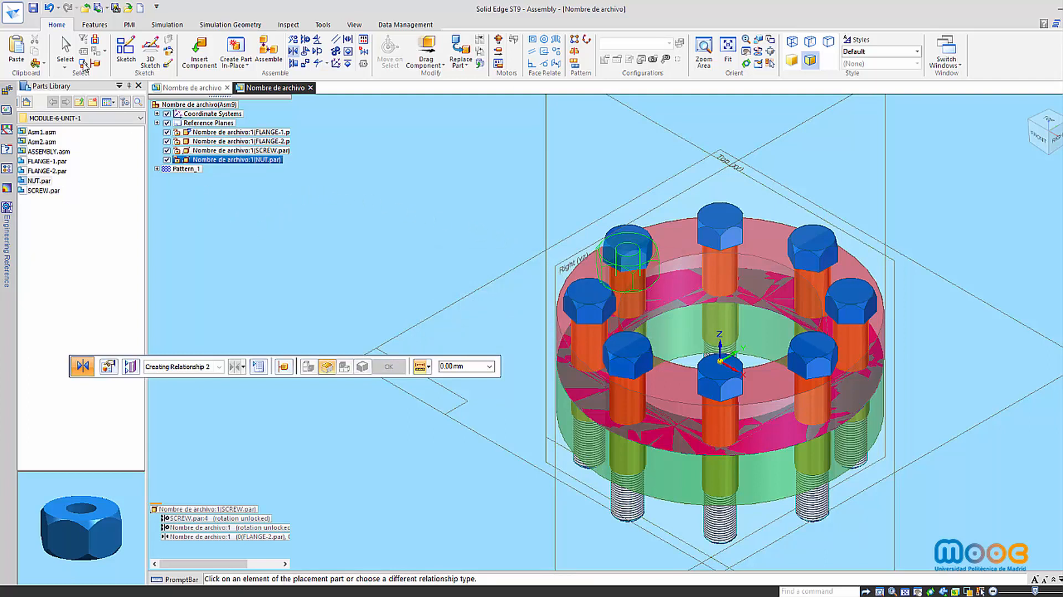
pyautogui.click(70, 42)
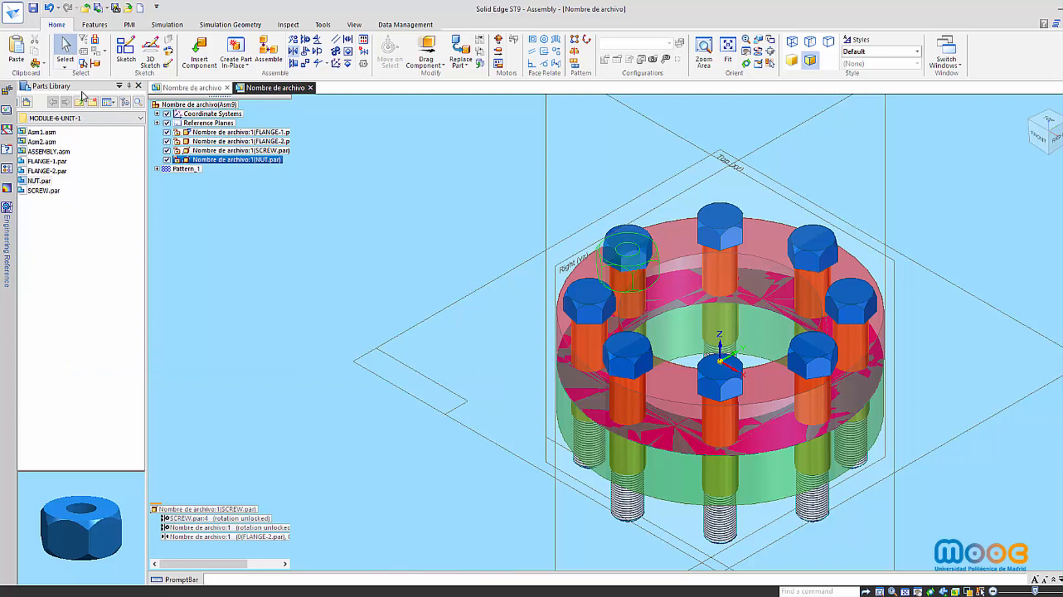
# Step: Mate the nut's top face with the underside of FLANGE-1 at 0.00 mm and check its seating in the front view
pyautogui.click(220, 160)
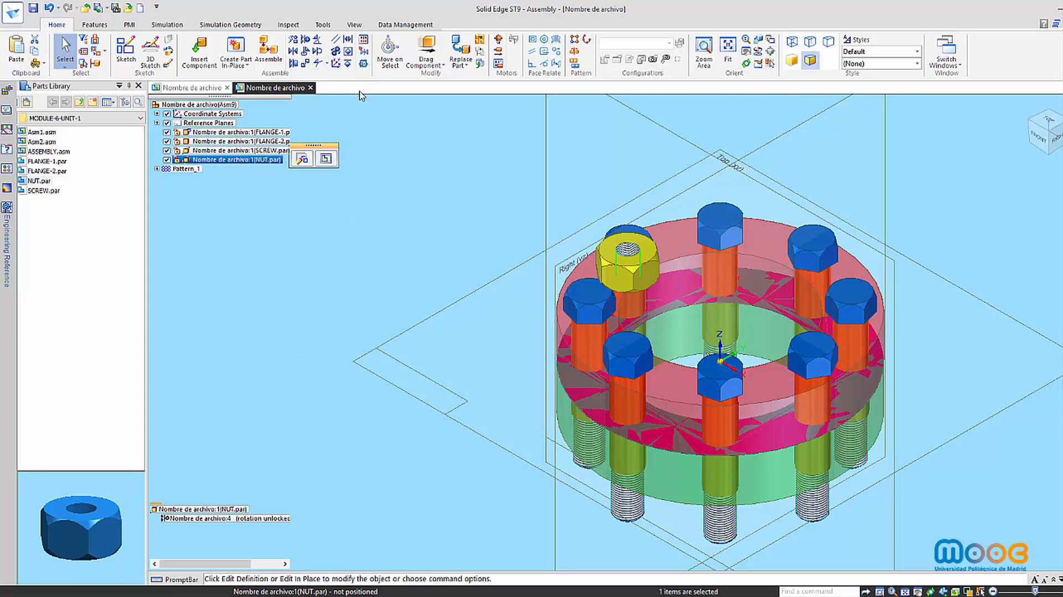
pyautogui.click(294, 51)
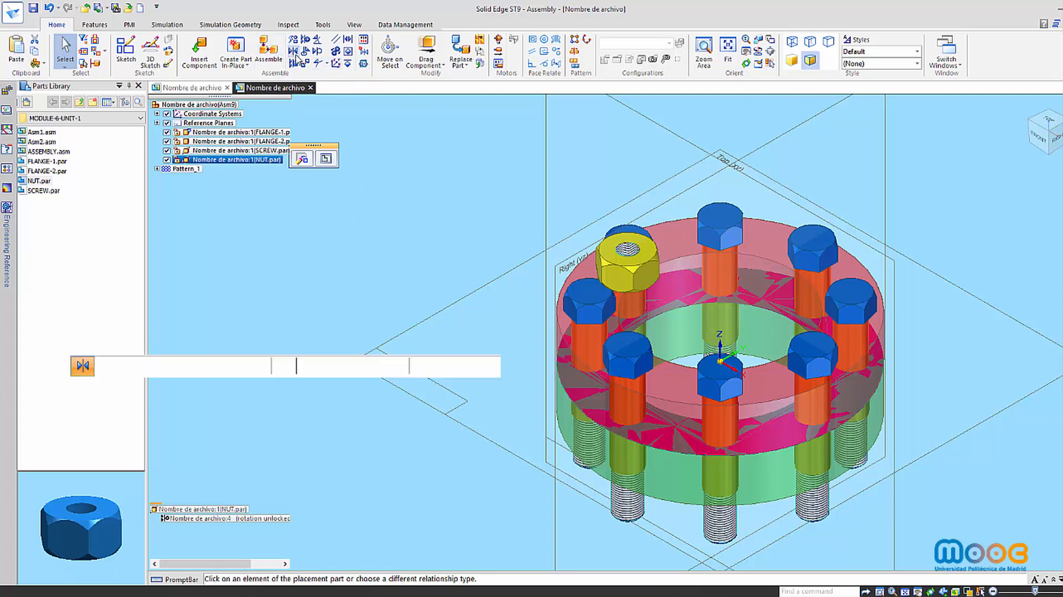
pyautogui.click(616, 259)
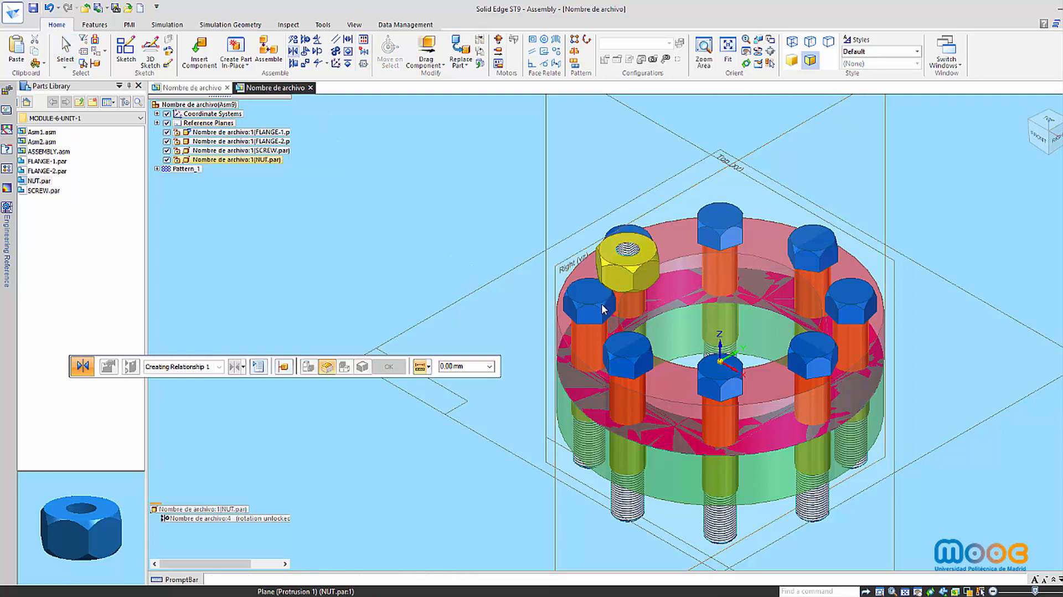
pyautogui.rightClick(563, 441)
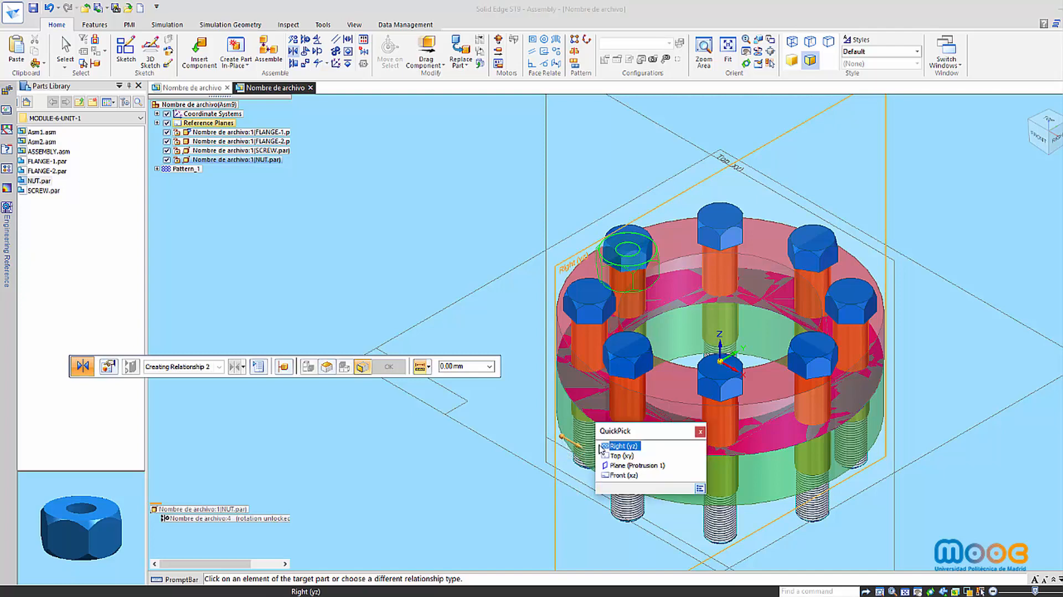
pyautogui.click(631, 465)
pyautogui.press('Return')
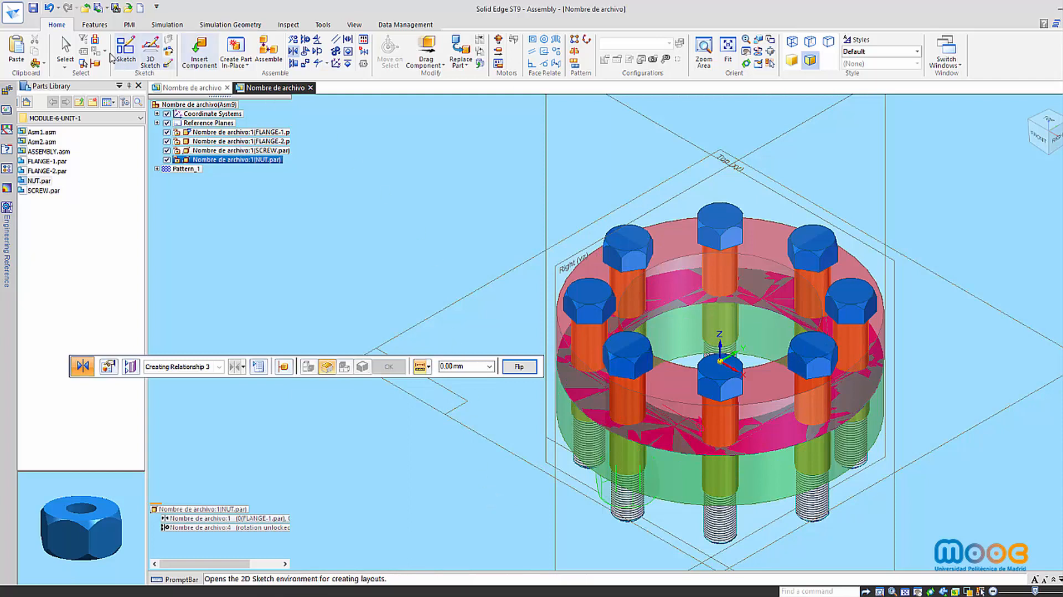
pyautogui.click(65, 49)
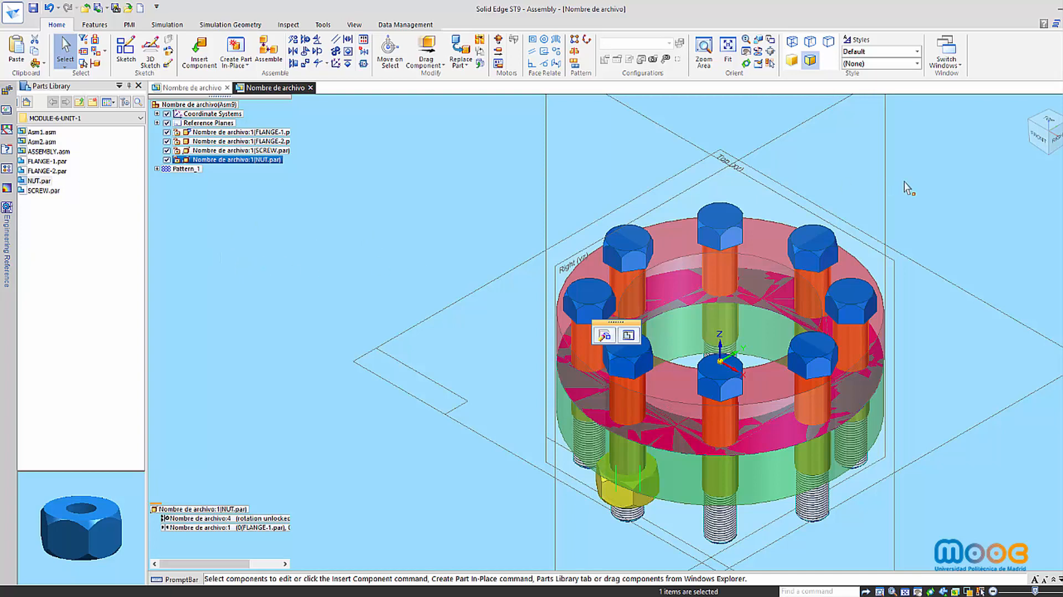
pyautogui.click(1039, 142)
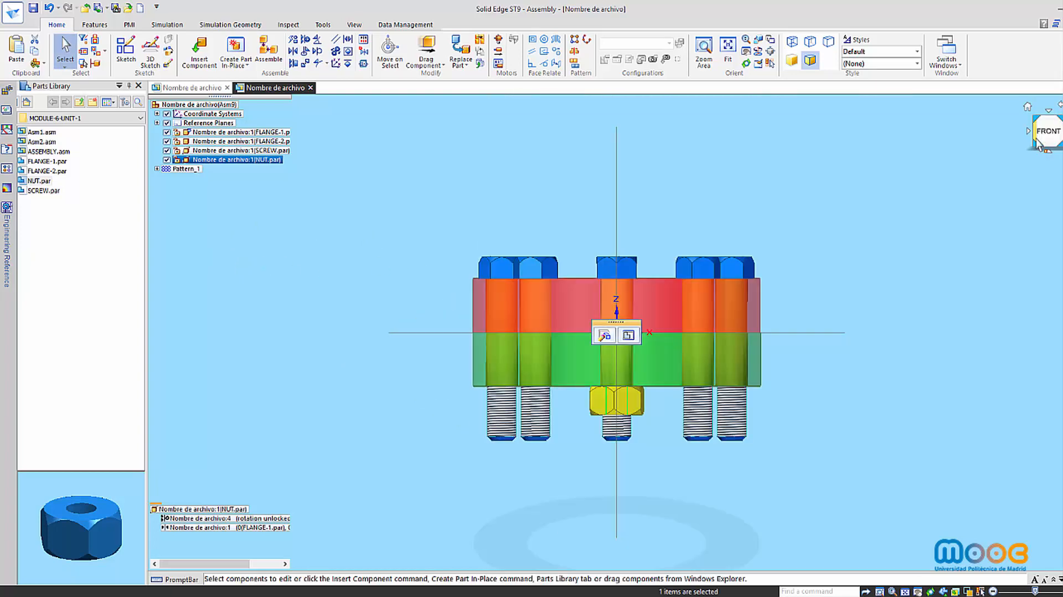
pyautogui.click(1038, 145)
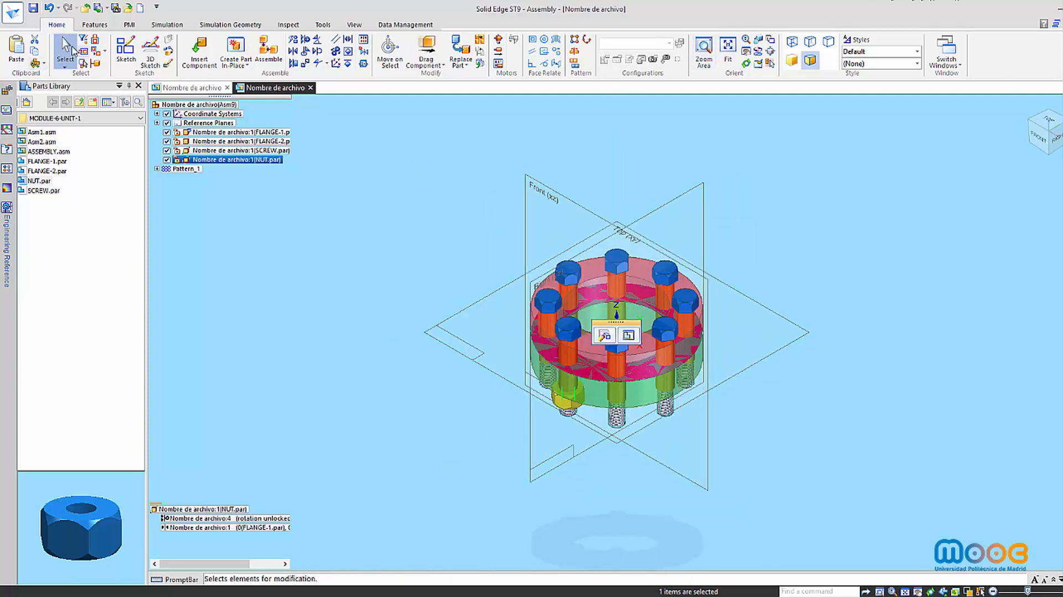
pyautogui.click(354, 315)
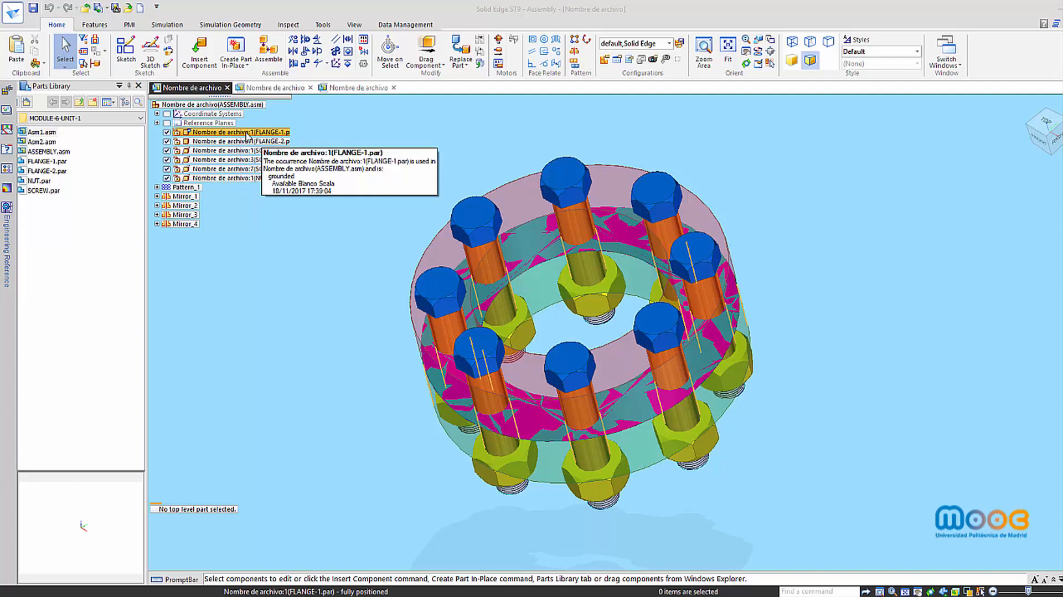
# Step: Open FLANGE-1 from the finished assembly as a part and paint its protrusion feature Green using Part Painter
pyautogui.rightClick(247, 134)
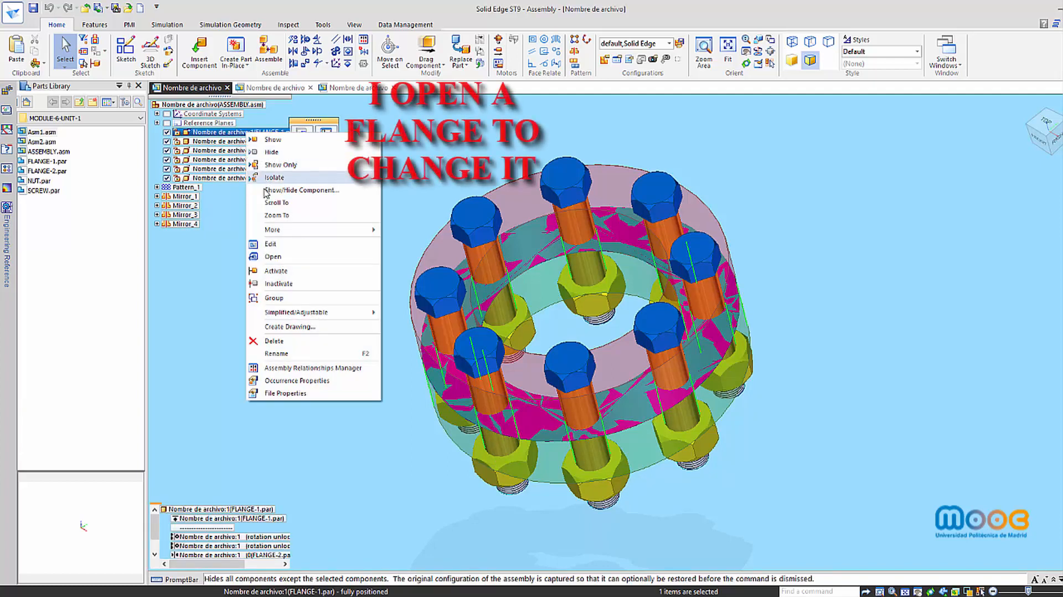
pyautogui.click(284, 258)
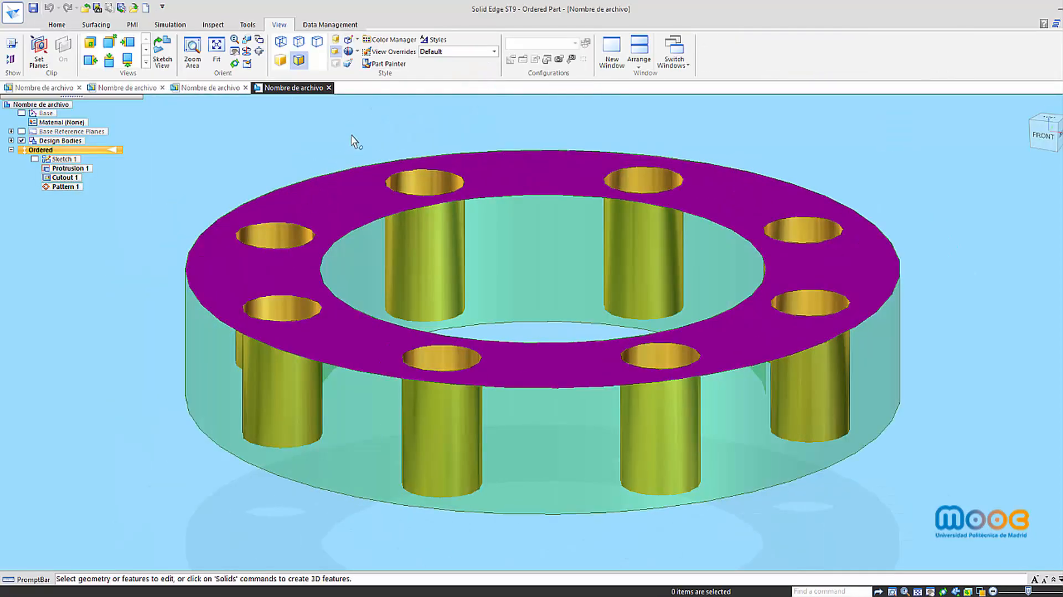
pyautogui.click(380, 67)
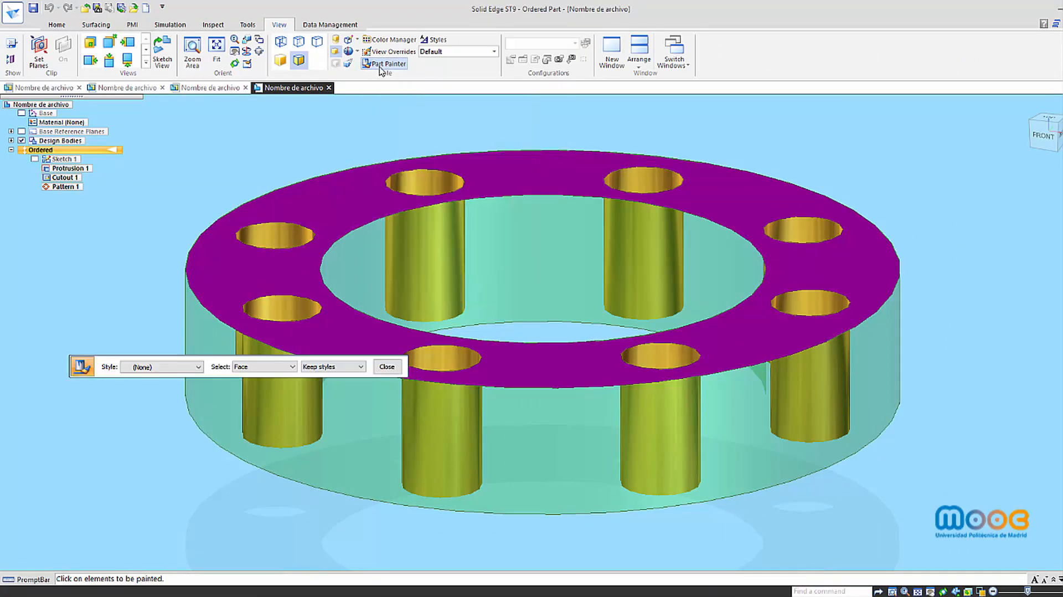
pyautogui.click(291, 366)
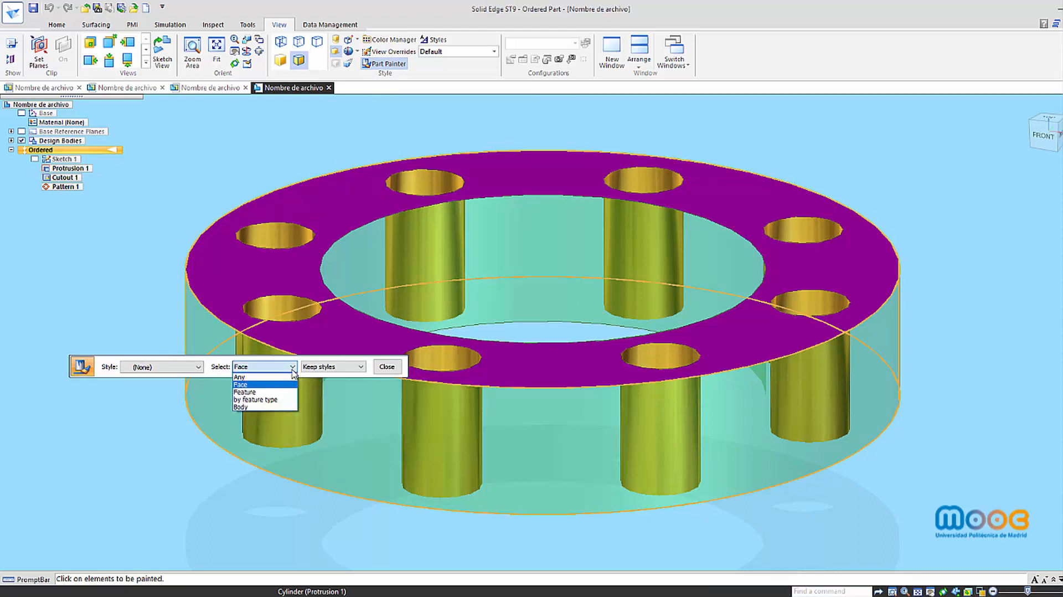
pyautogui.click(245, 392)
pyautogui.click(197, 367)
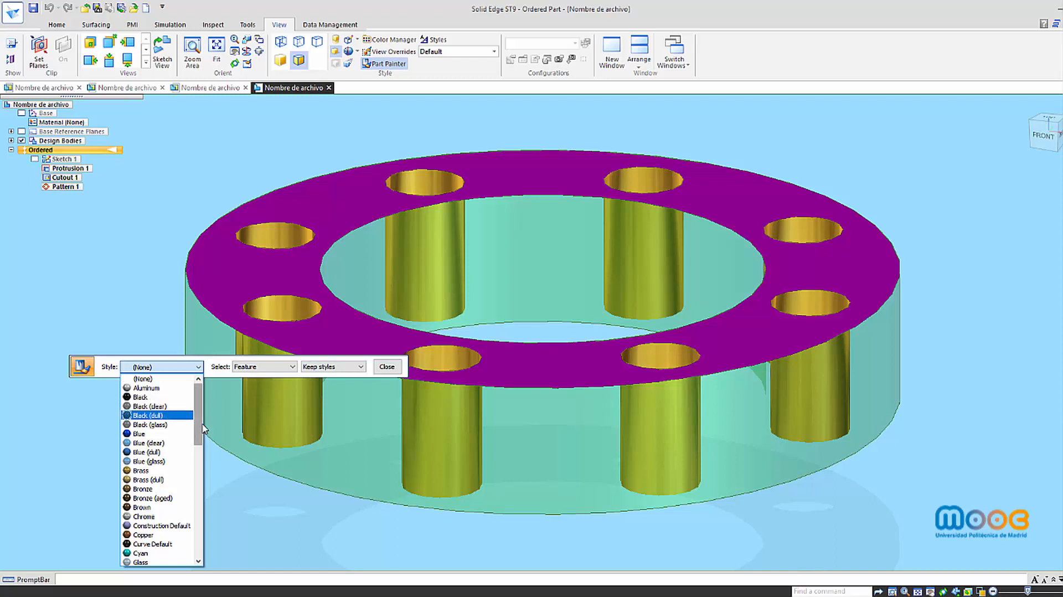
pyautogui.scroll(-4, 203, 425)
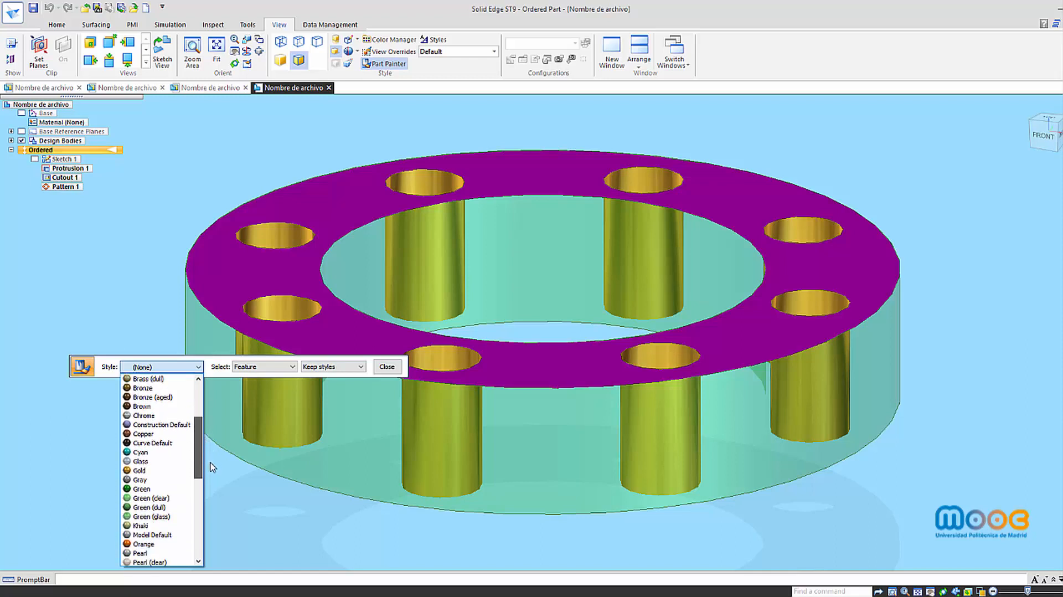
pyautogui.click(143, 488)
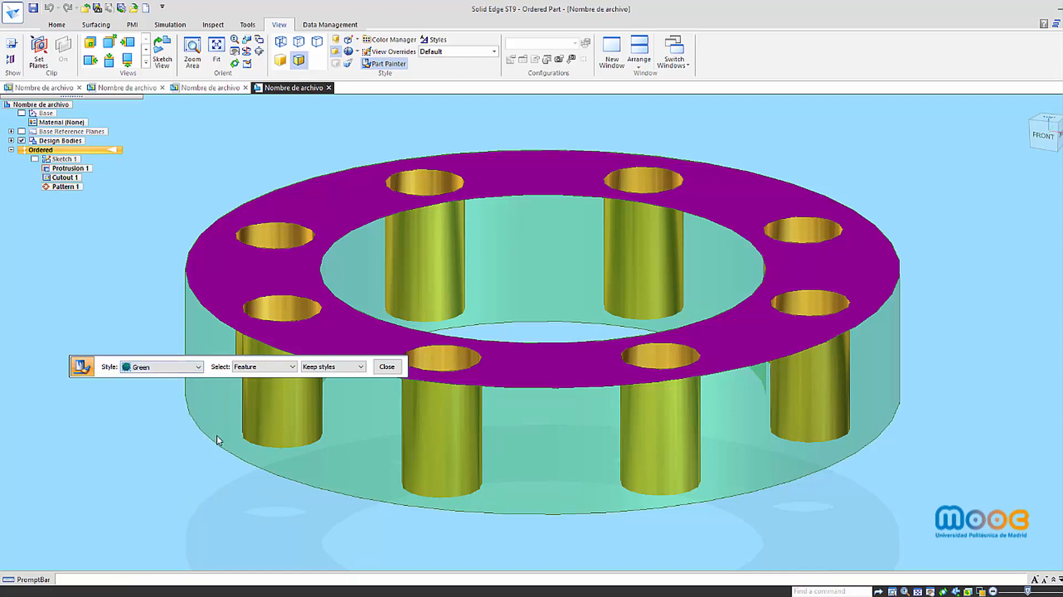
pyautogui.click(222, 424)
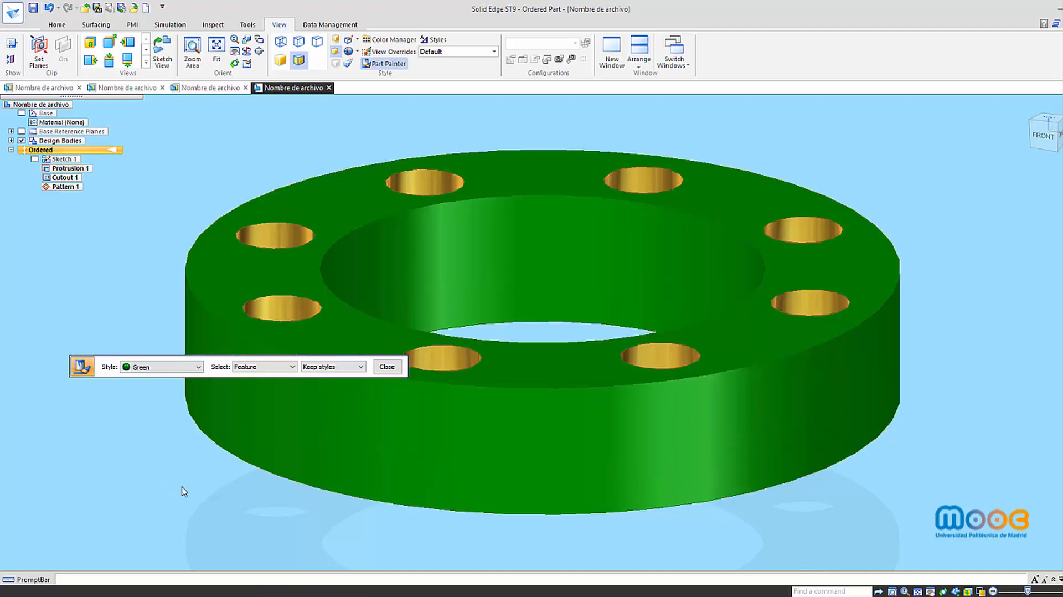
pyautogui.click(388, 367)
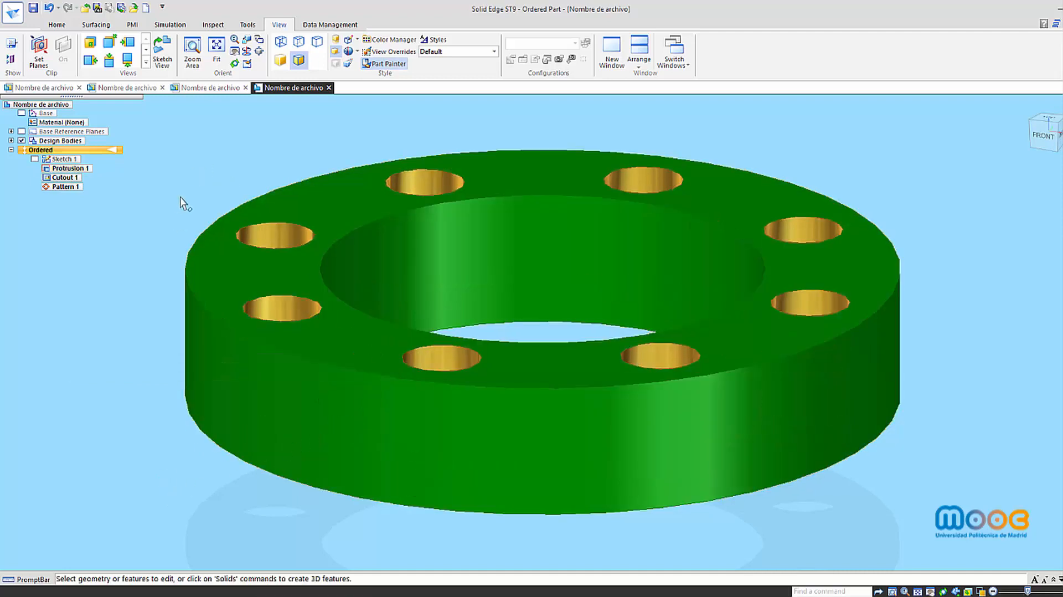
# Step: Save the flange part and return to ASSEMBLY.asm to inspect the recoloured flange
pyautogui.click(33, 8)
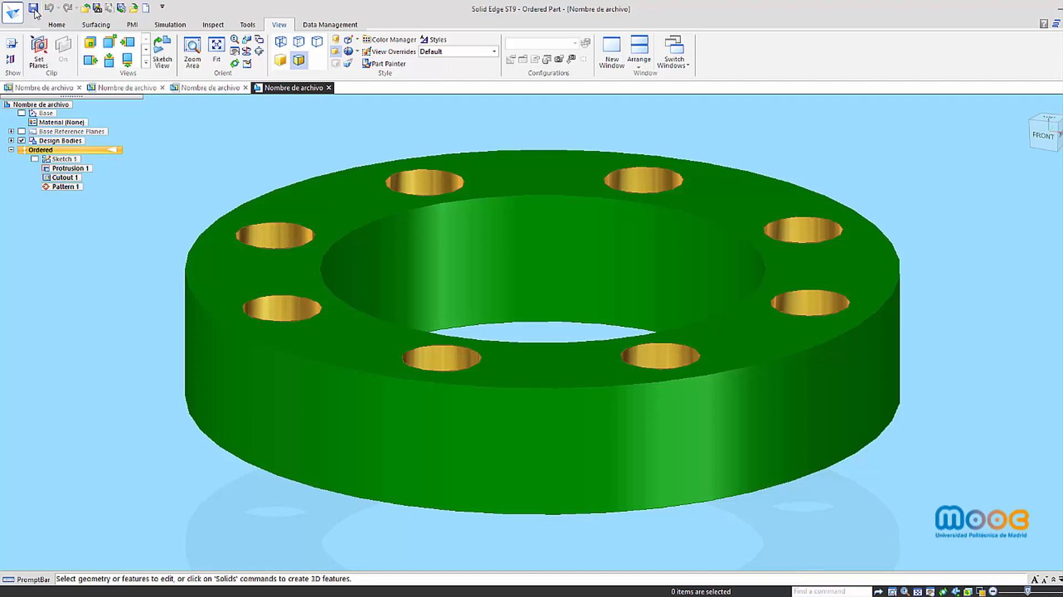
pyautogui.click(680, 55)
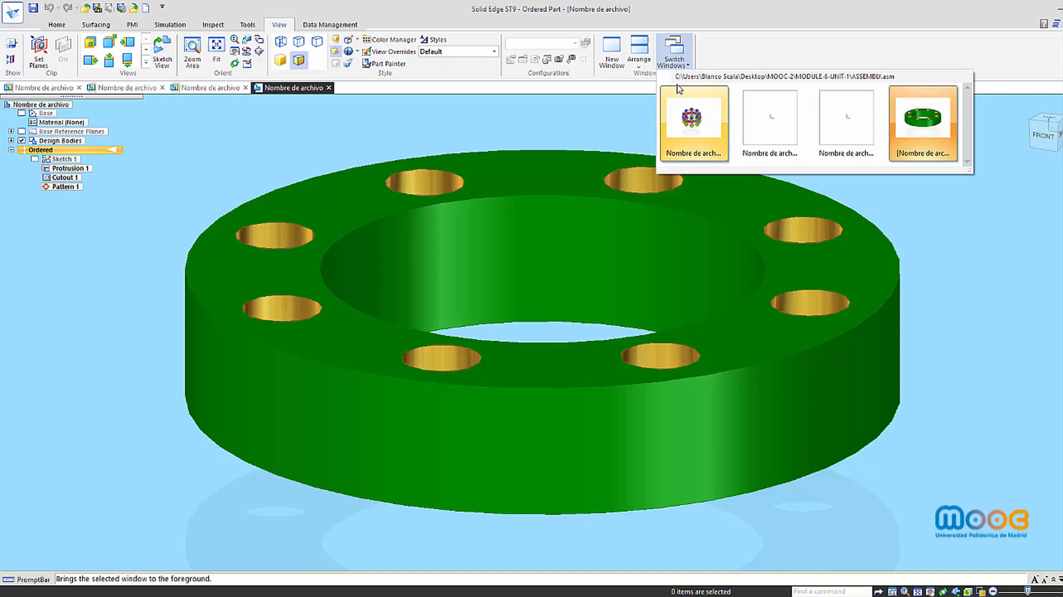
pyautogui.click(693, 119)
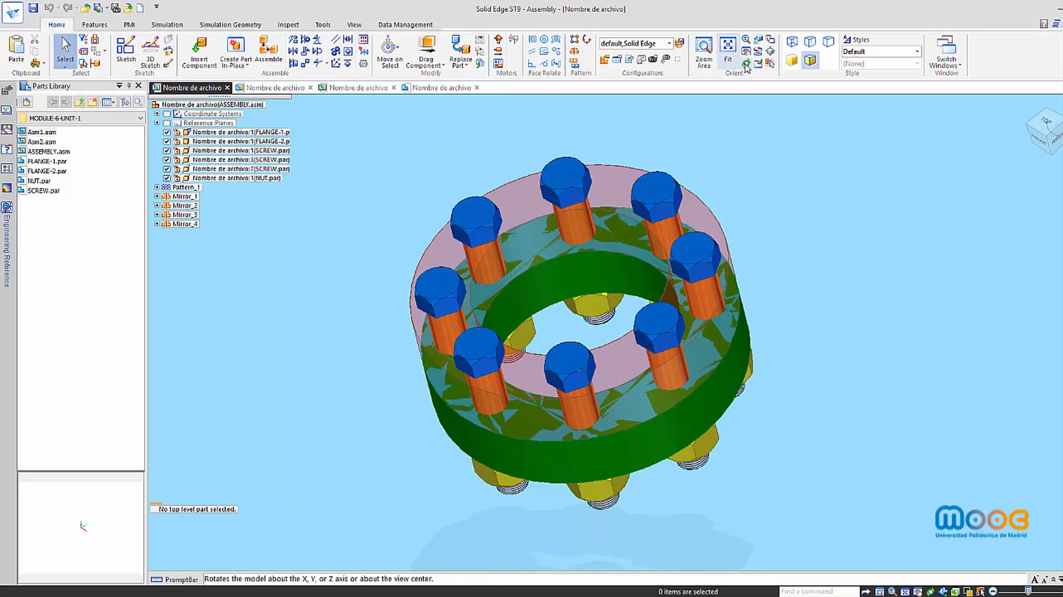
pyautogui.click(746, 64)
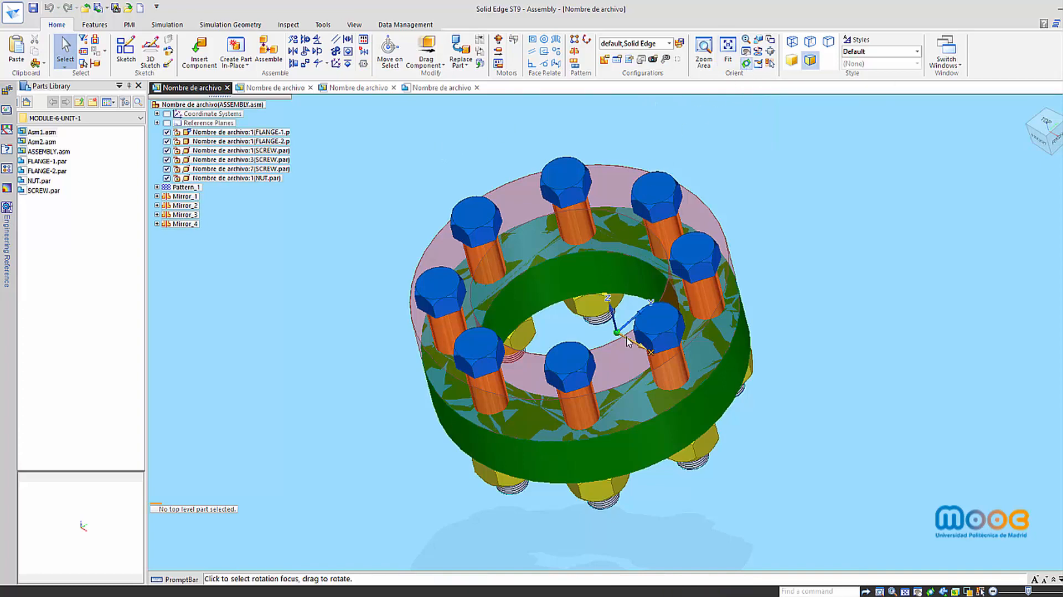
pyautogui.moveTo(629, 344); pyautogui.dragTo(550, 281)
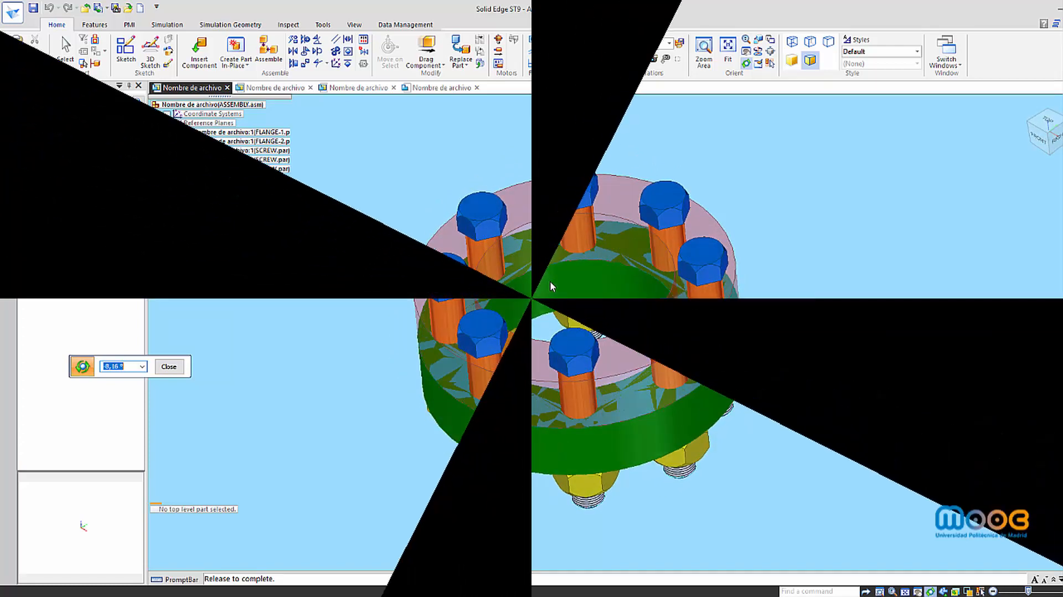